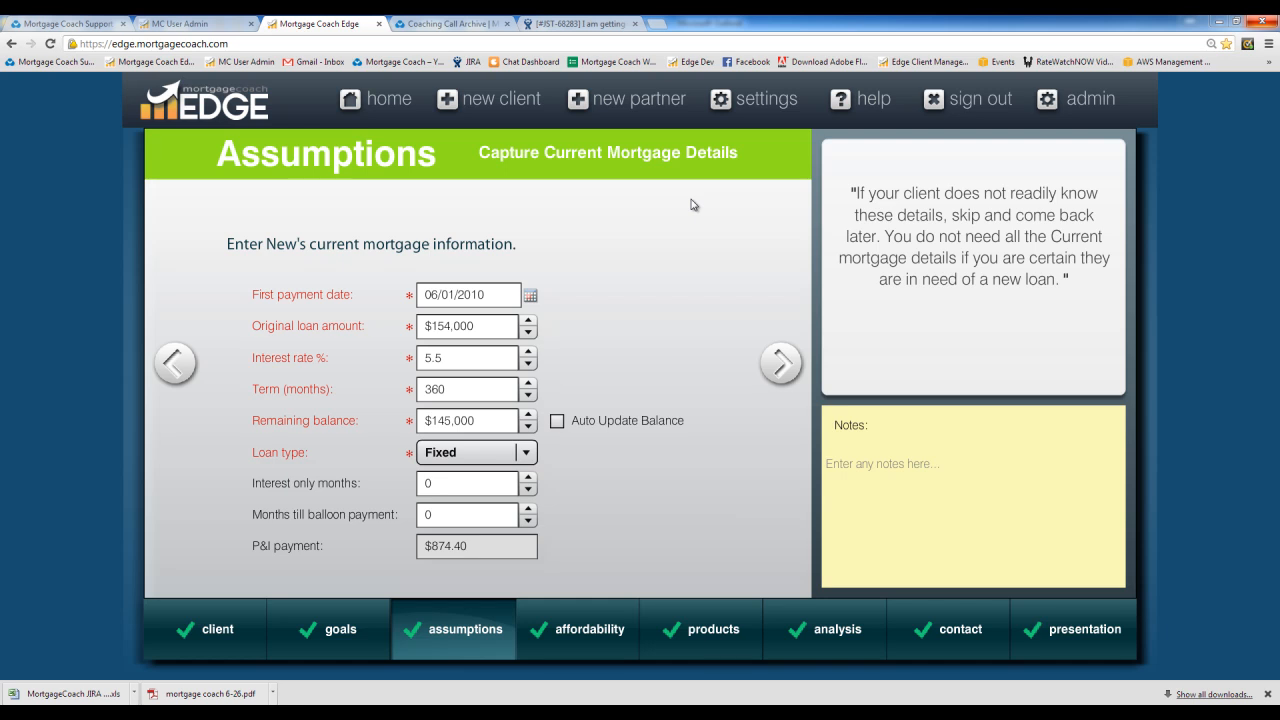
Step: Answer Yes to 'Does New have a 2nd lien?' and advance to the second lien details page
mouse_move(461, 609)
left_click(780, 363)
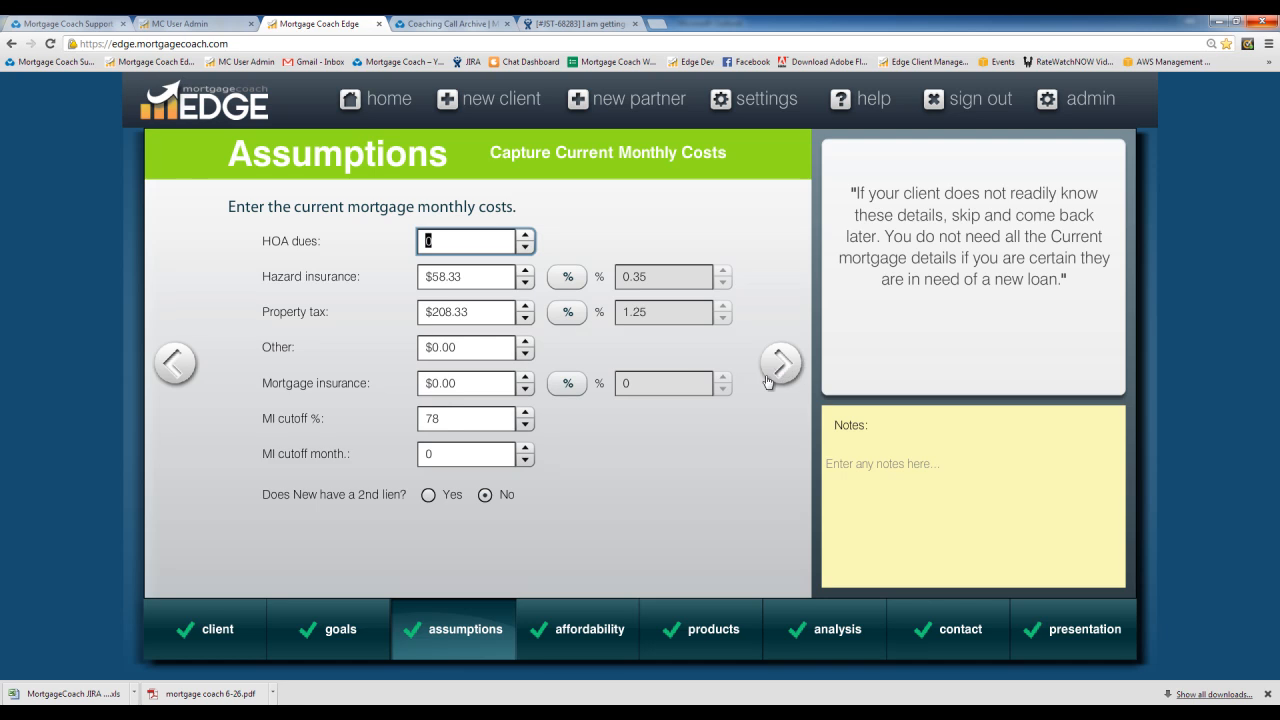
left_click(428, 496)
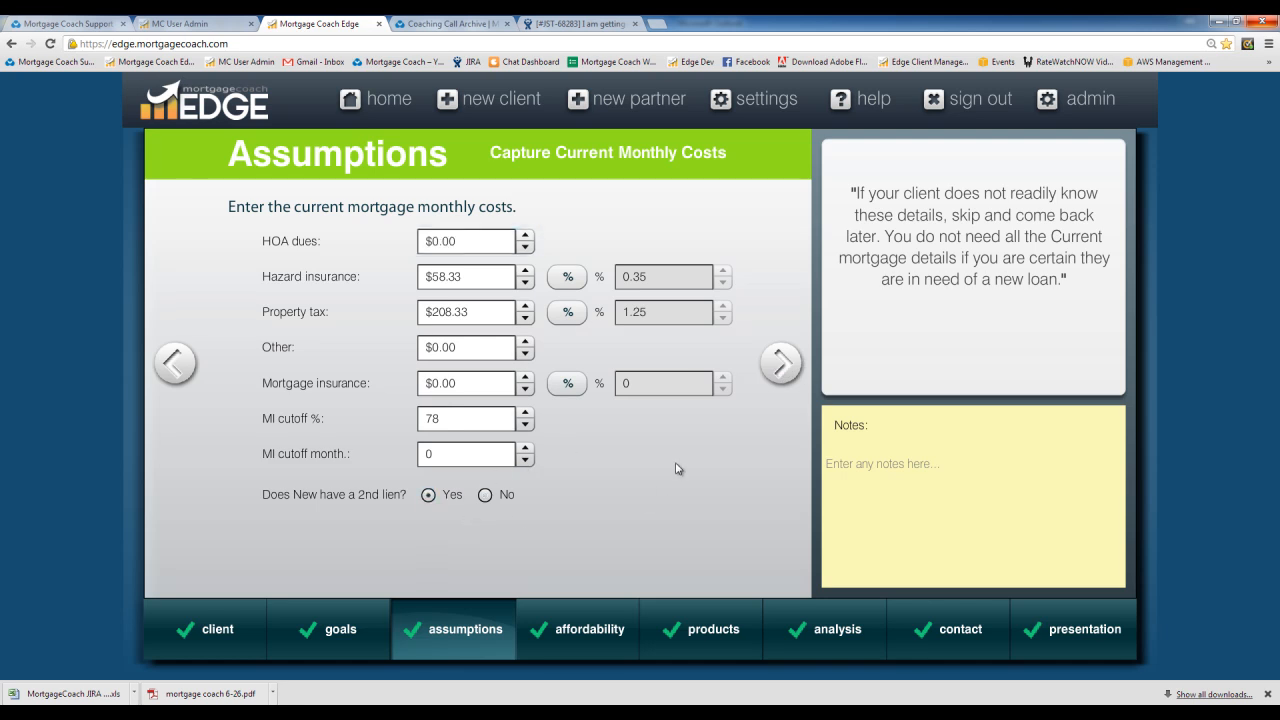
left_click(780, 363)
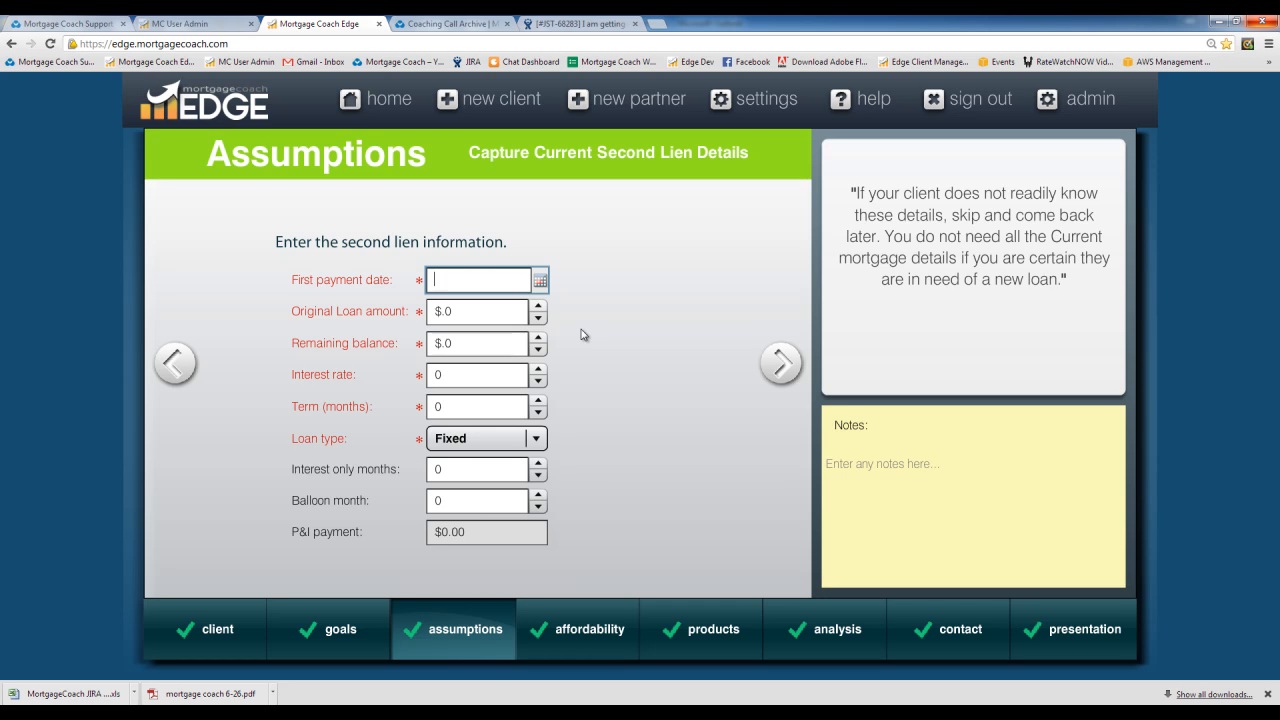
Step: Pick June 1, 2011 (06/01/2011) as the second lien's first payment date
left_click(540, 281)
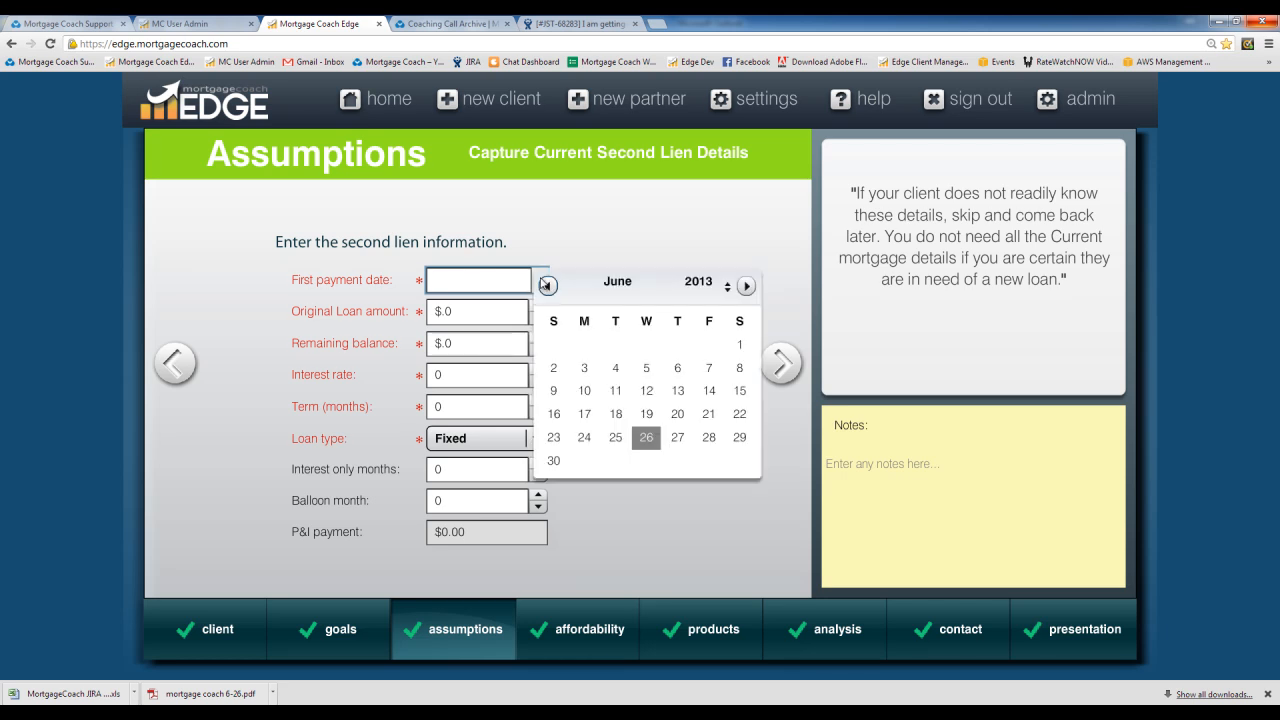
left_click(728, 290)
left_click(728, 290)
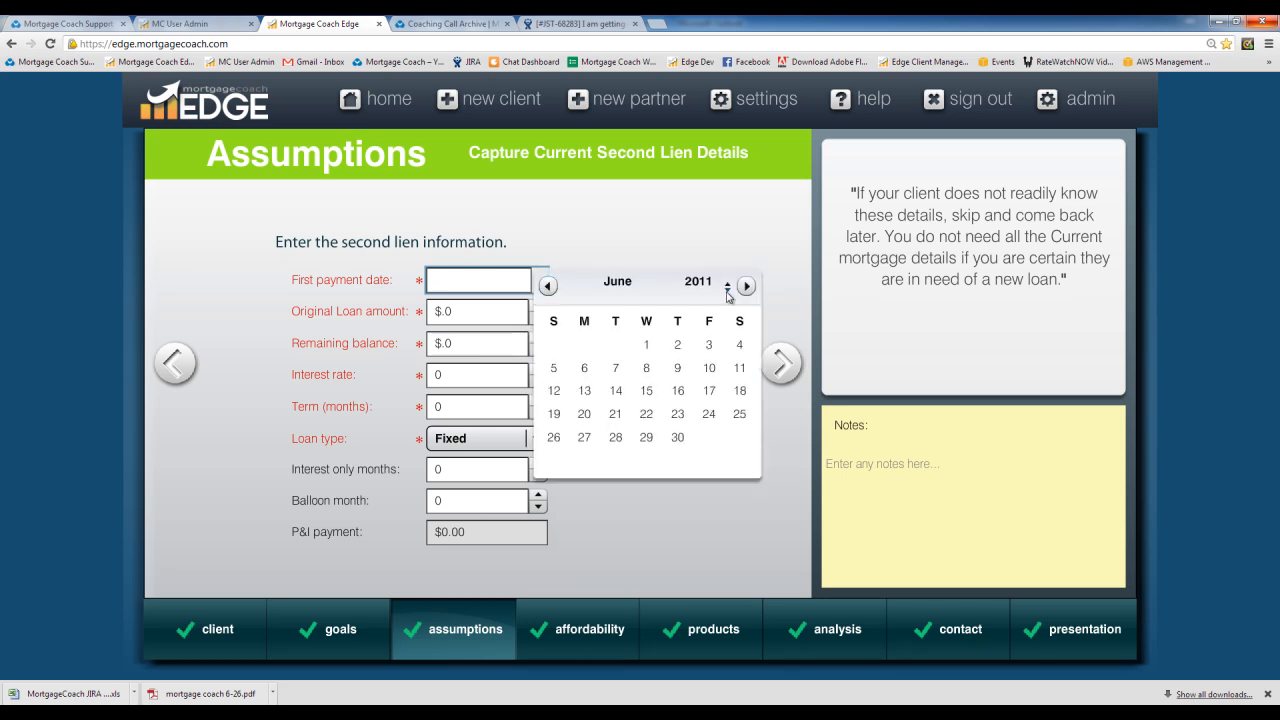
left_click(647, 345)
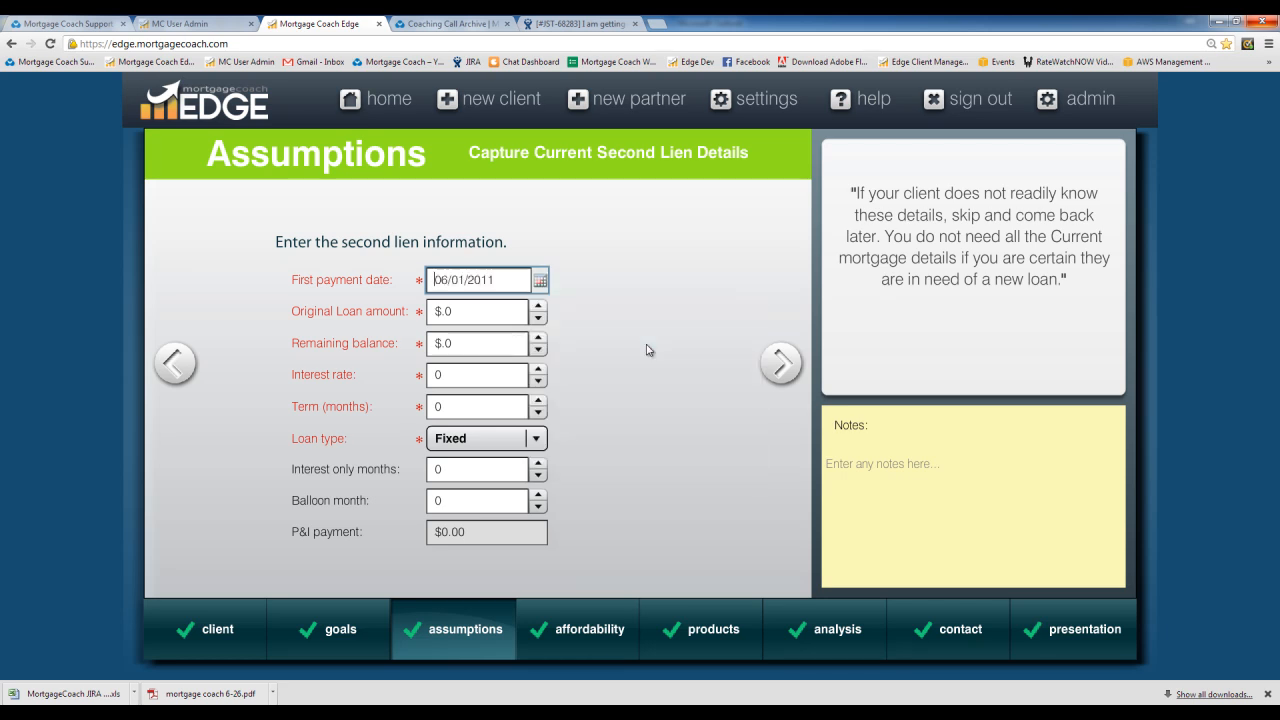
left_click(467, 308)
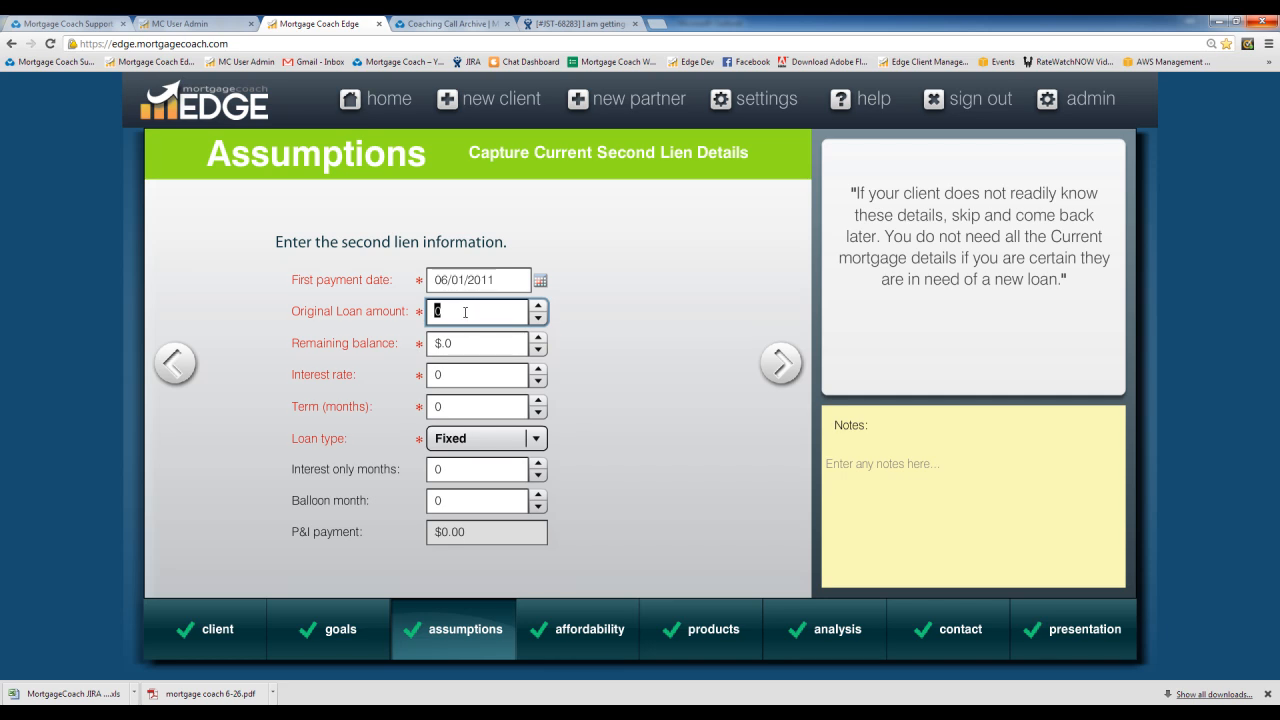
Step: Enter a $45,000 original loan amount and remaining balance, 5% interest rate and 300-month term
type("45000")
key("Tab")
type("4500000")
key("Delete")
key("Delete")
key("Tab")
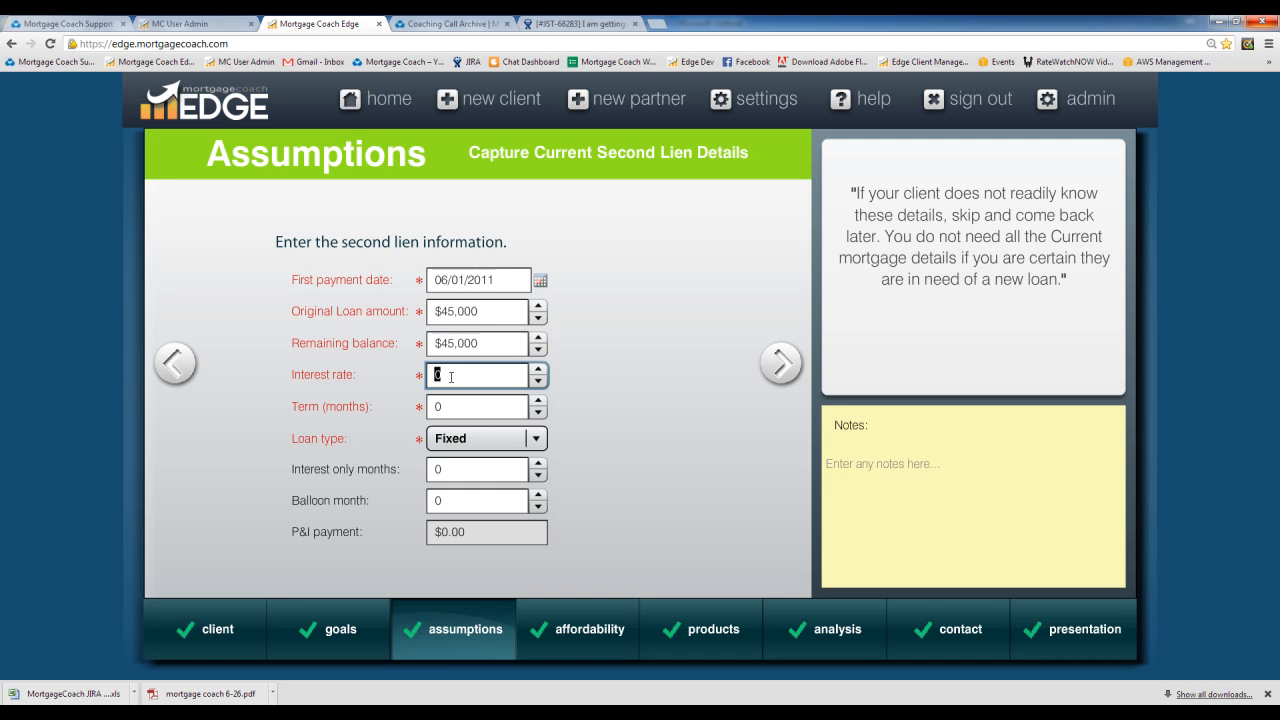
type("5")
key("Tab")
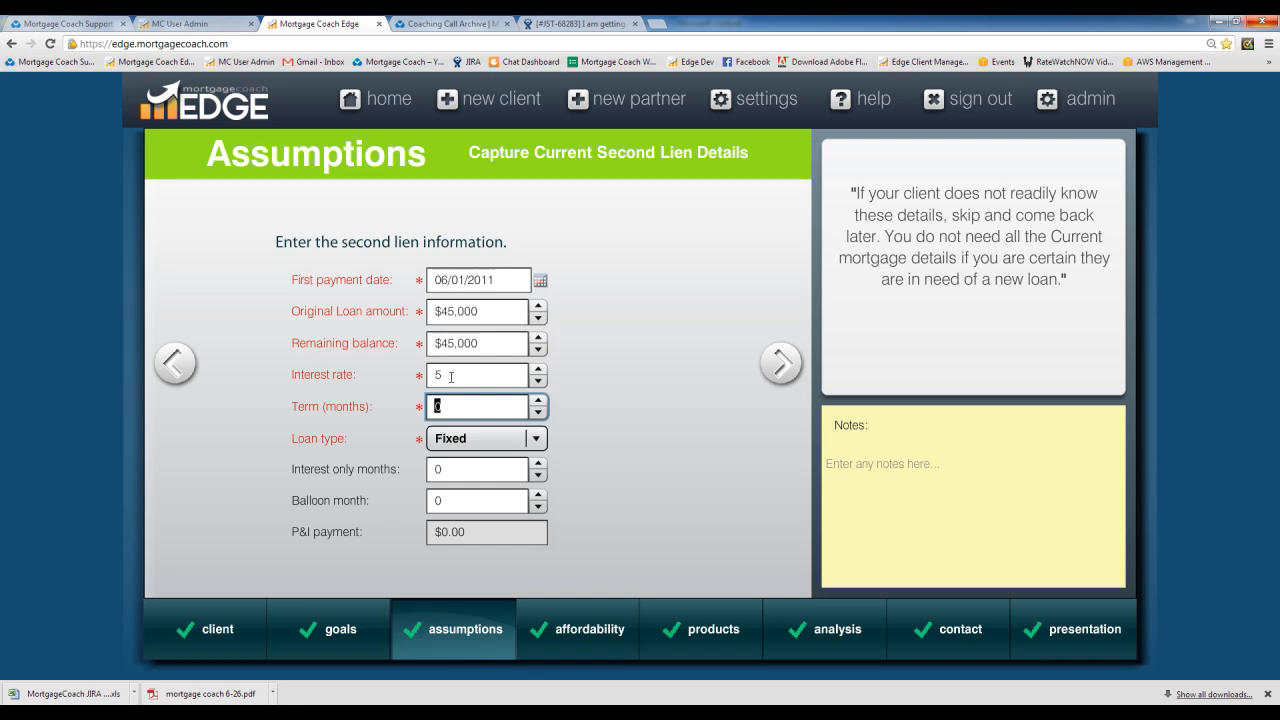
type("300")
key("Tab")
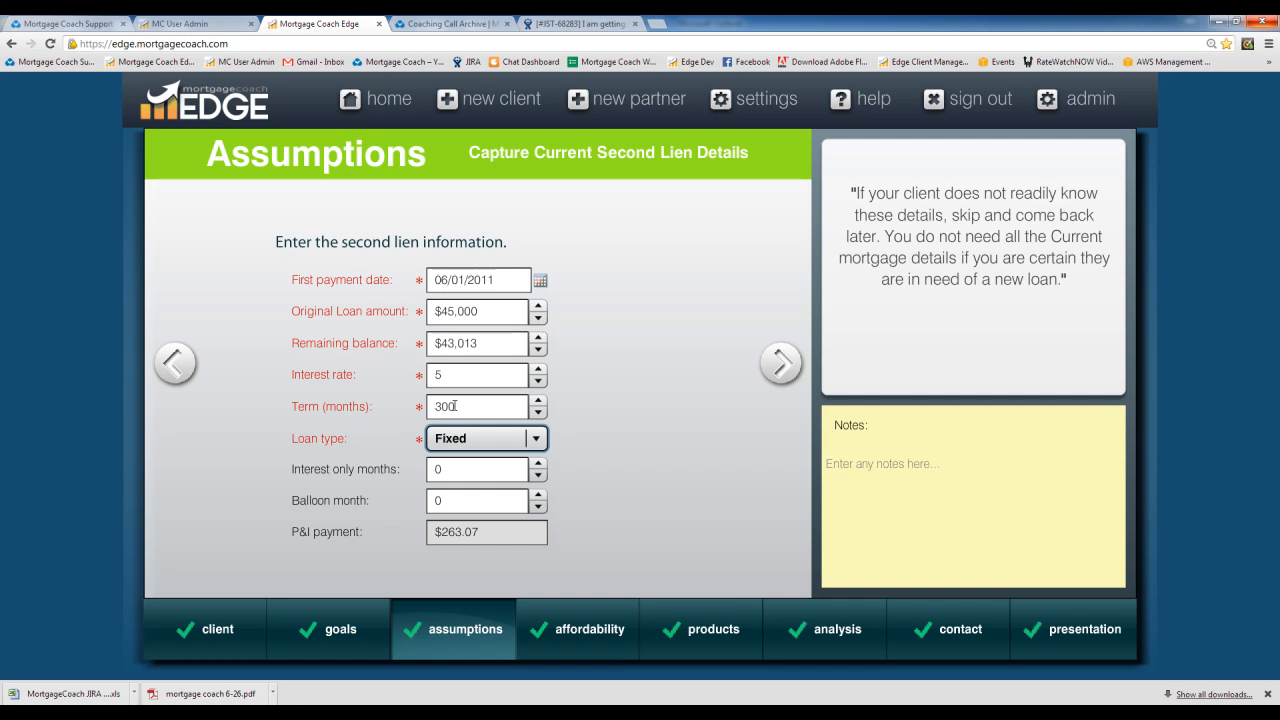
Step: Set the second lien's interest-only period to 300 months
left_click(445, 469)
type("3200")
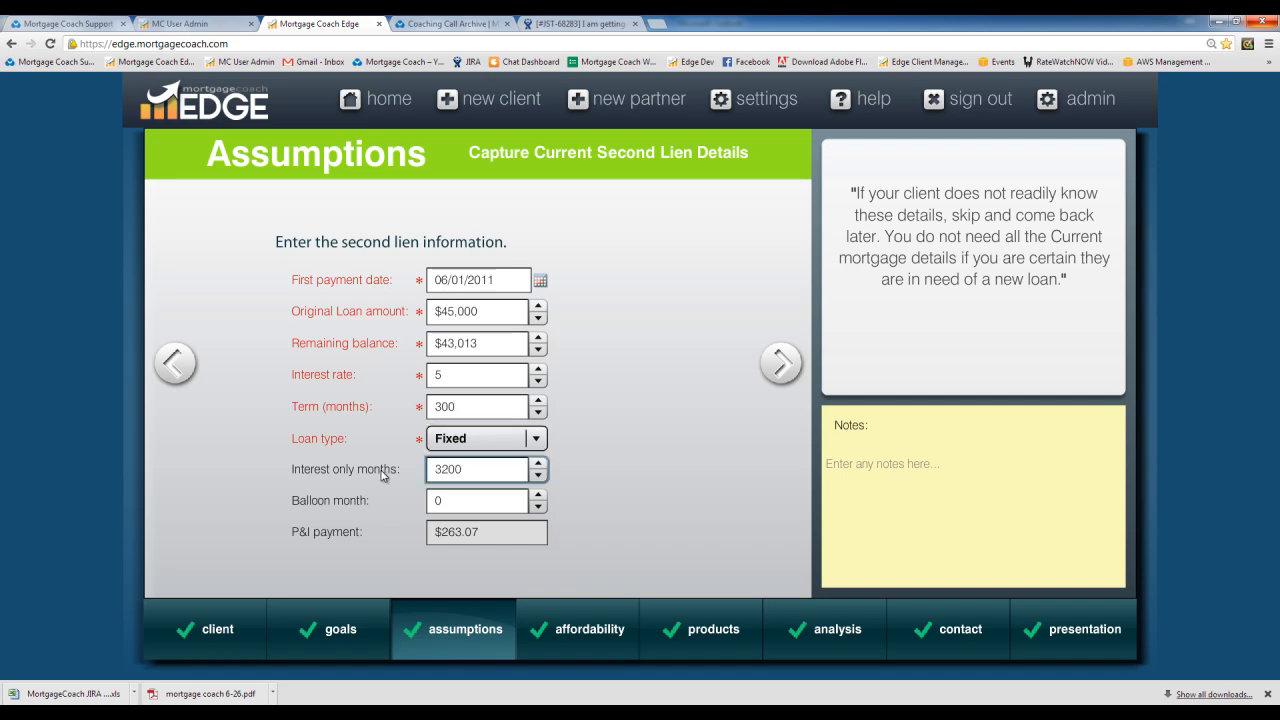
key("BackSpace")
key("BackSpace")
key("BackSpace")
type("00")
key("Tab")
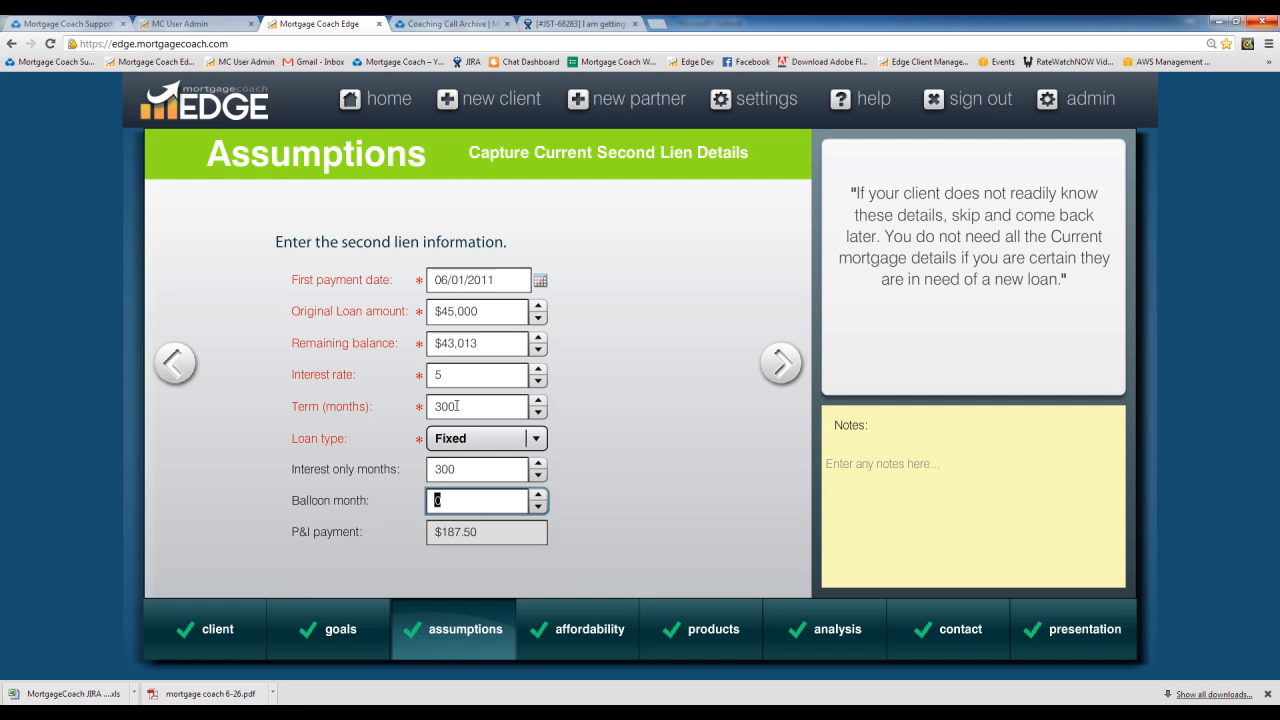
Step: Restore the second lien's remaining balance to $45,000
left_click(478, 343)
left_click_drag(478, 343, 398, 341)
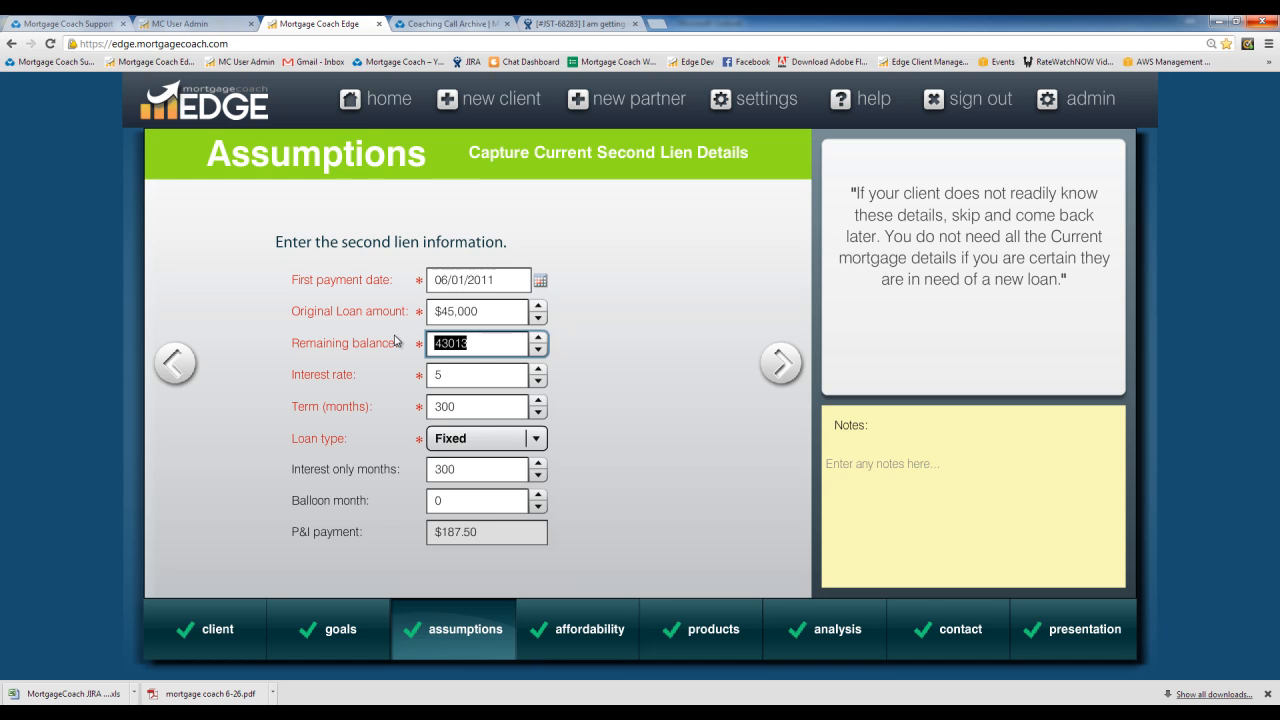
type("45000")
key("Tab")
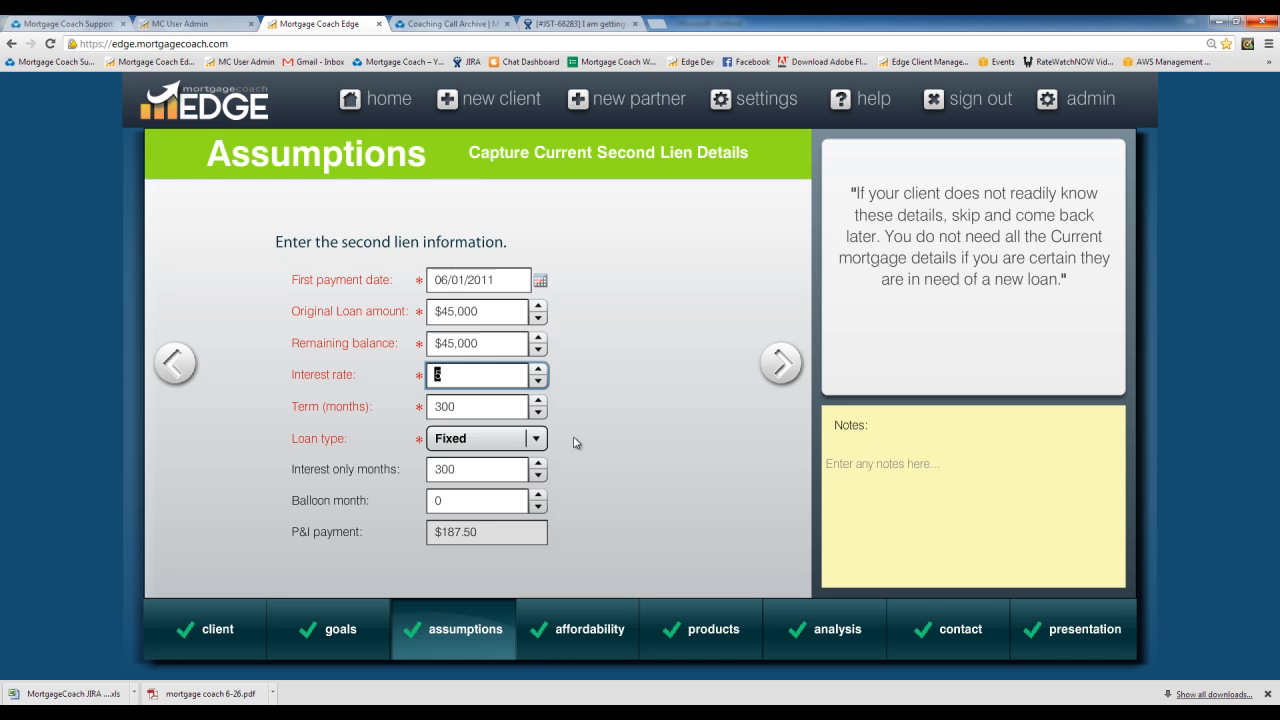
Step: Change the second lien's loan type to ARM and set its ARM Details index to Prime (3.25%)
left_click(470, 441)
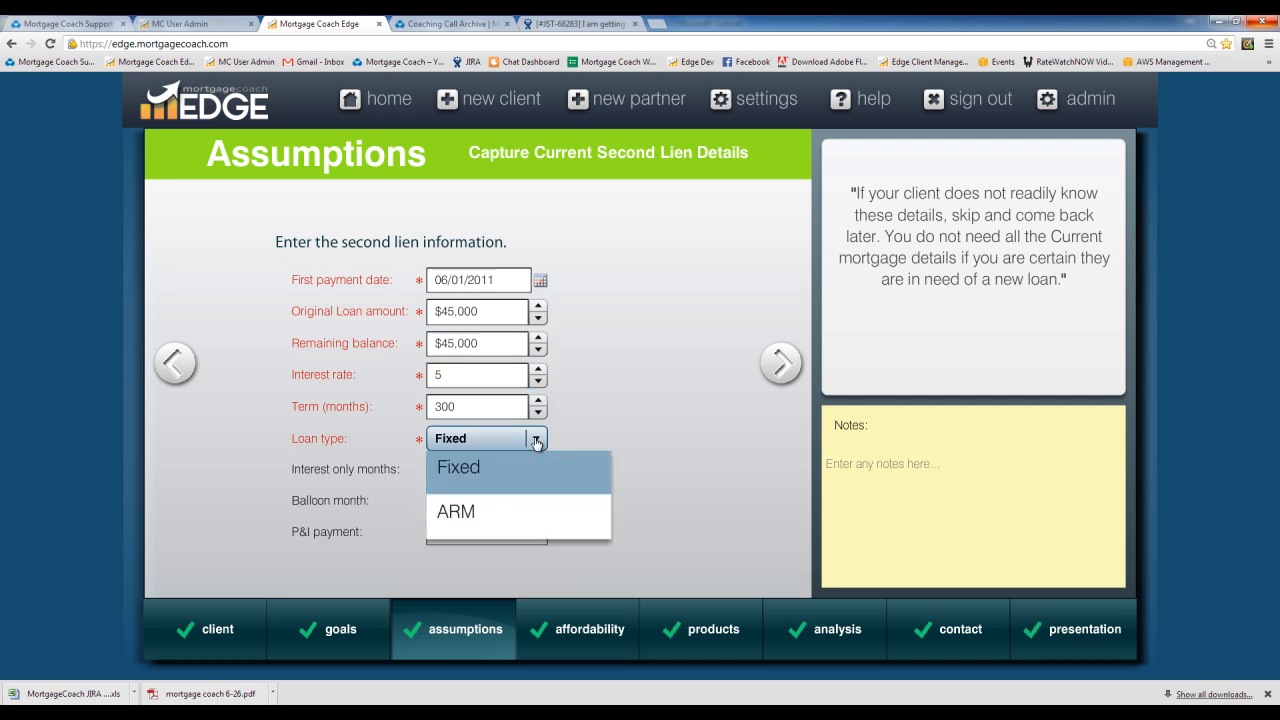
left_click(462, 513)
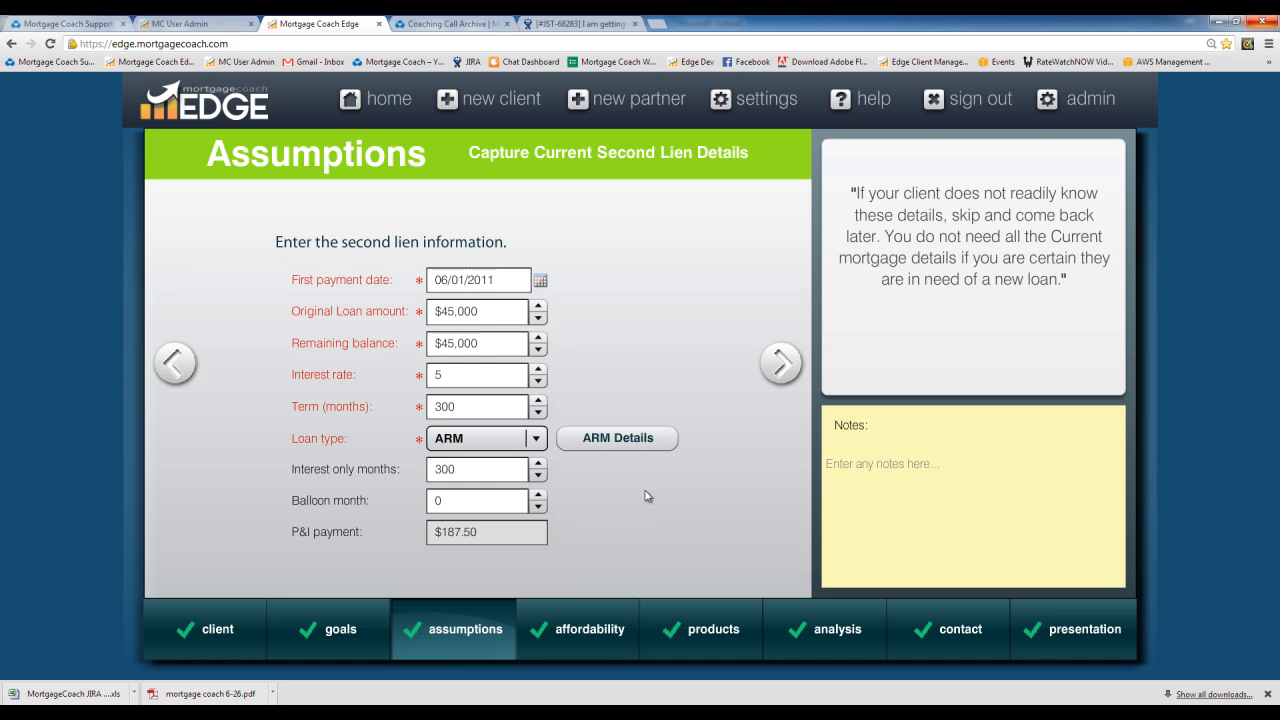
left_click(628, 441)
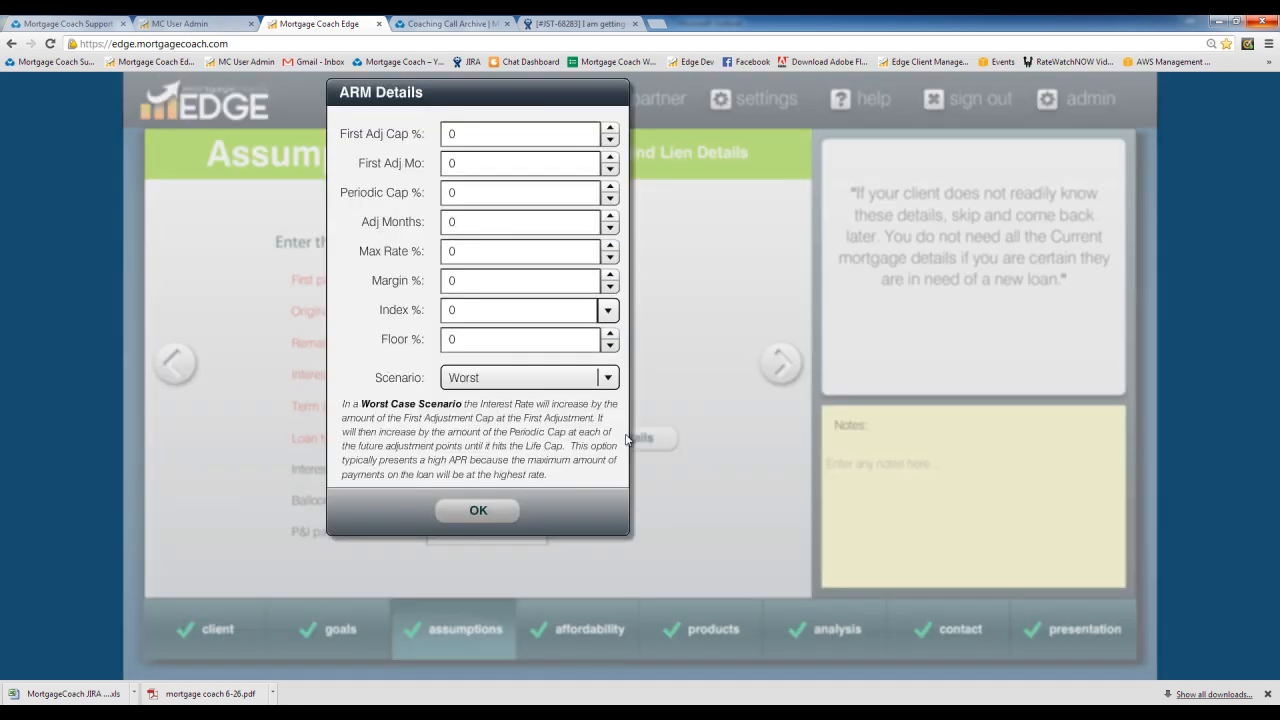
left_click_drag(509, 88, 762, 158)
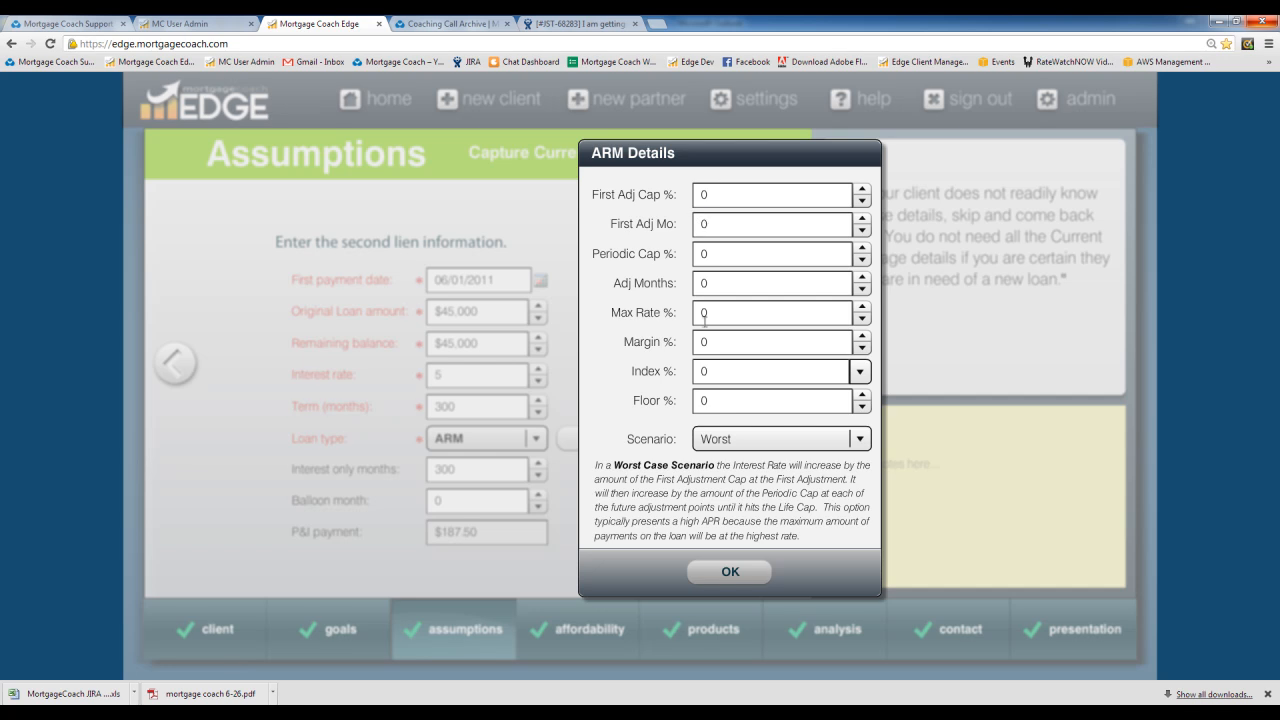
left_click(859, 371)
left_click_drag(1157, 442, 1160, 572)
left_click(858, 578)
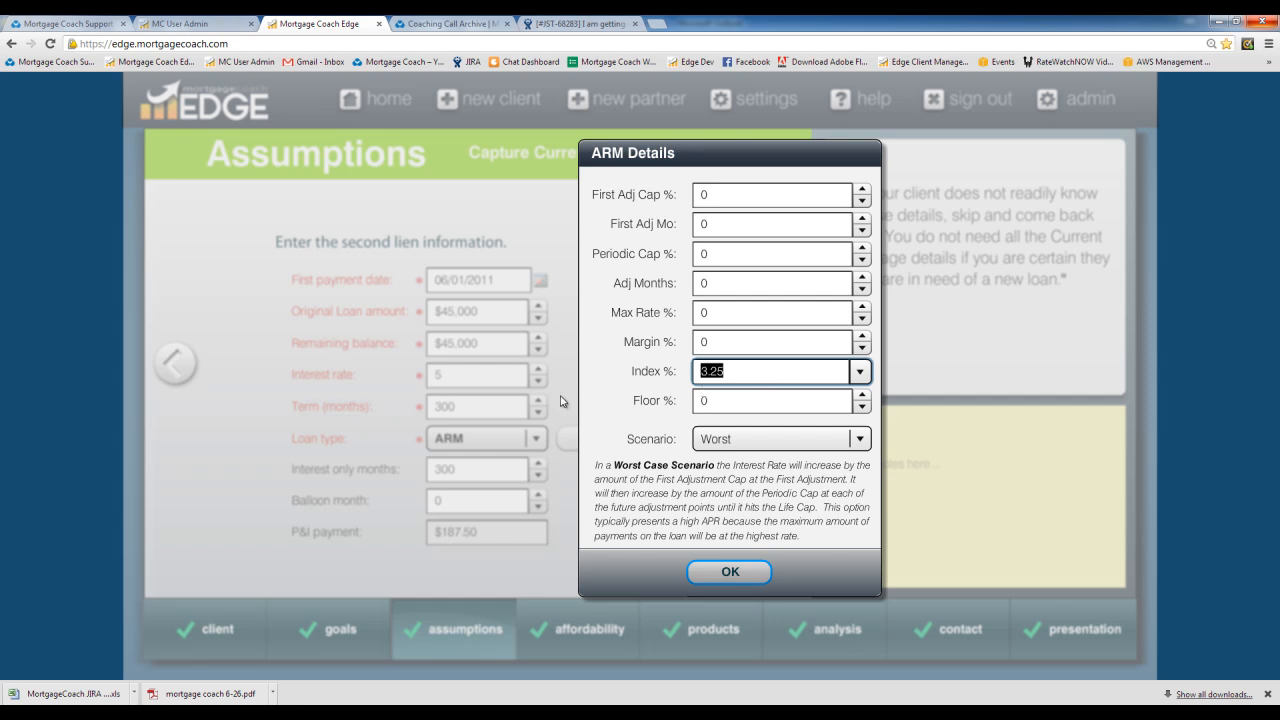
Step: Set the ARM margin to 1.75% and the floor rate to 3%
left_click(700, 343)
type("1.75")
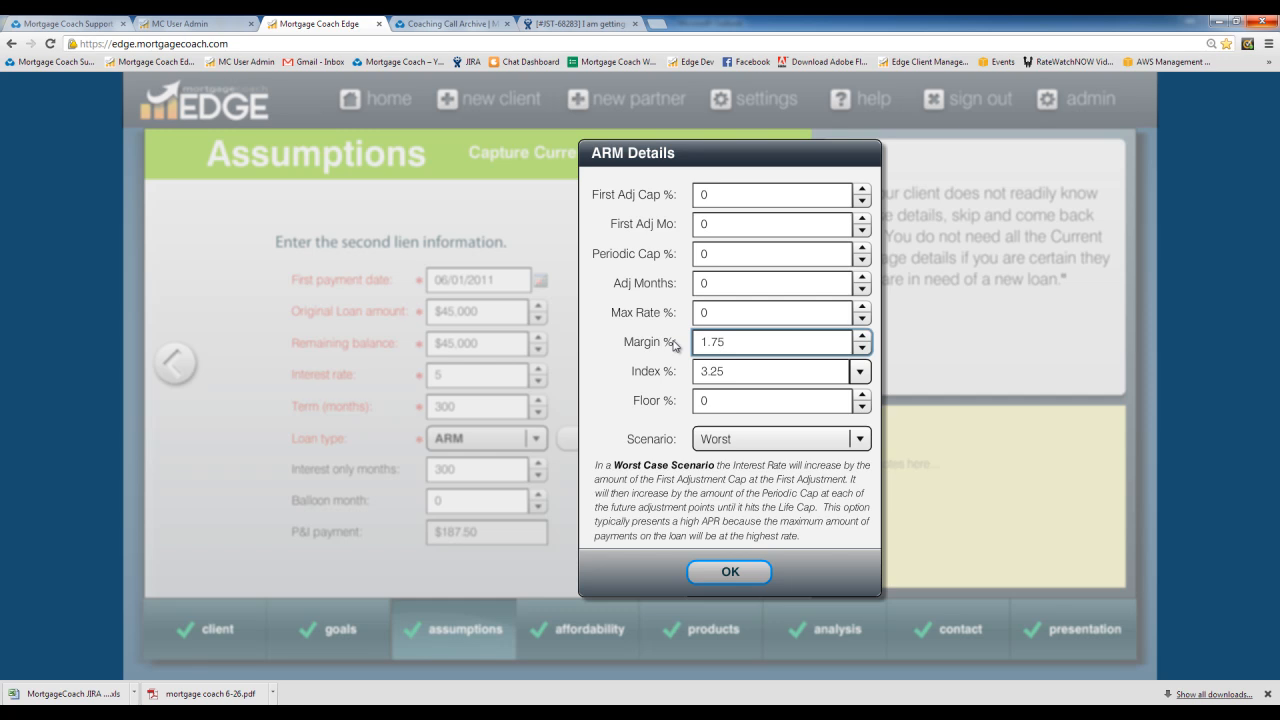
key("Tab")
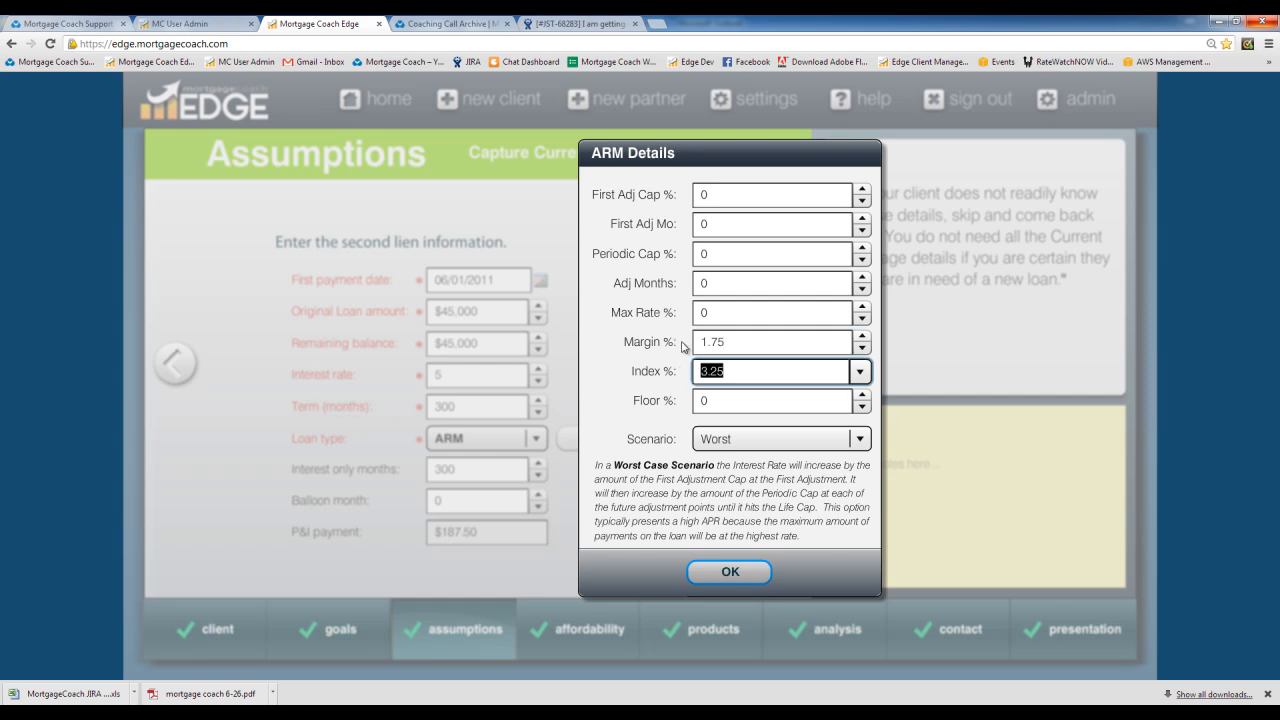
left_click(718, 403)
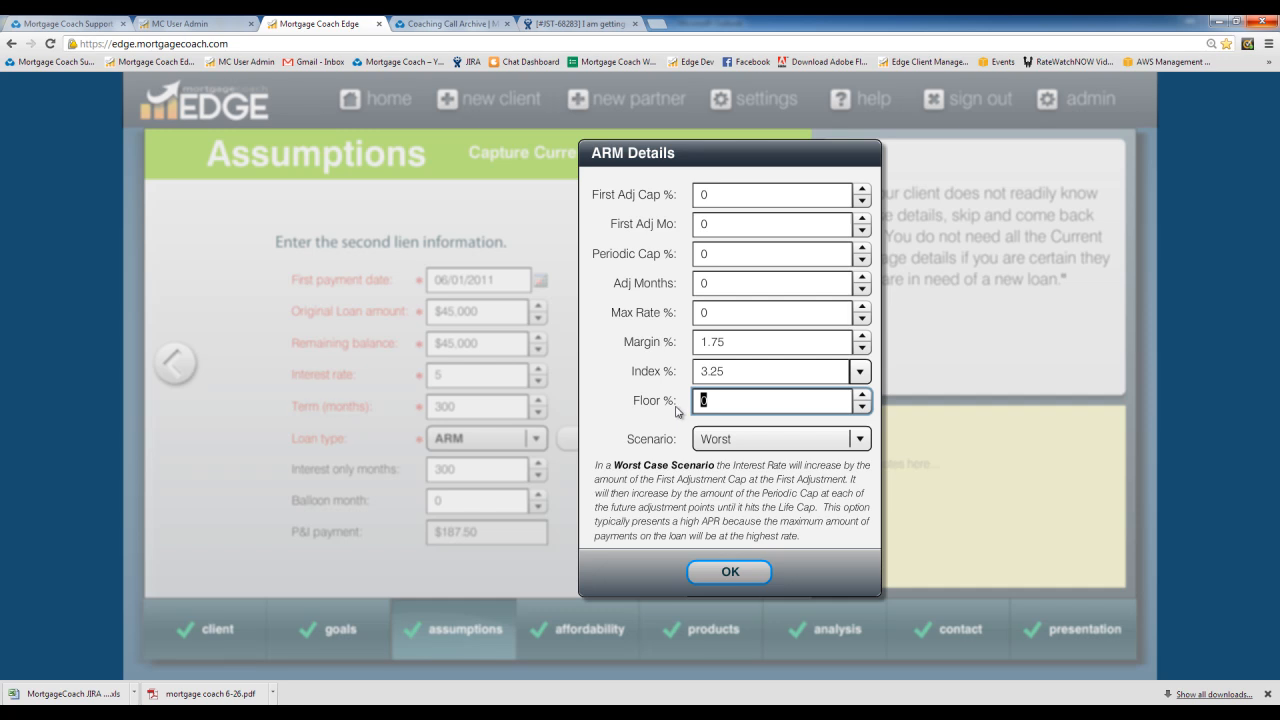
type("3")
key("Tab")
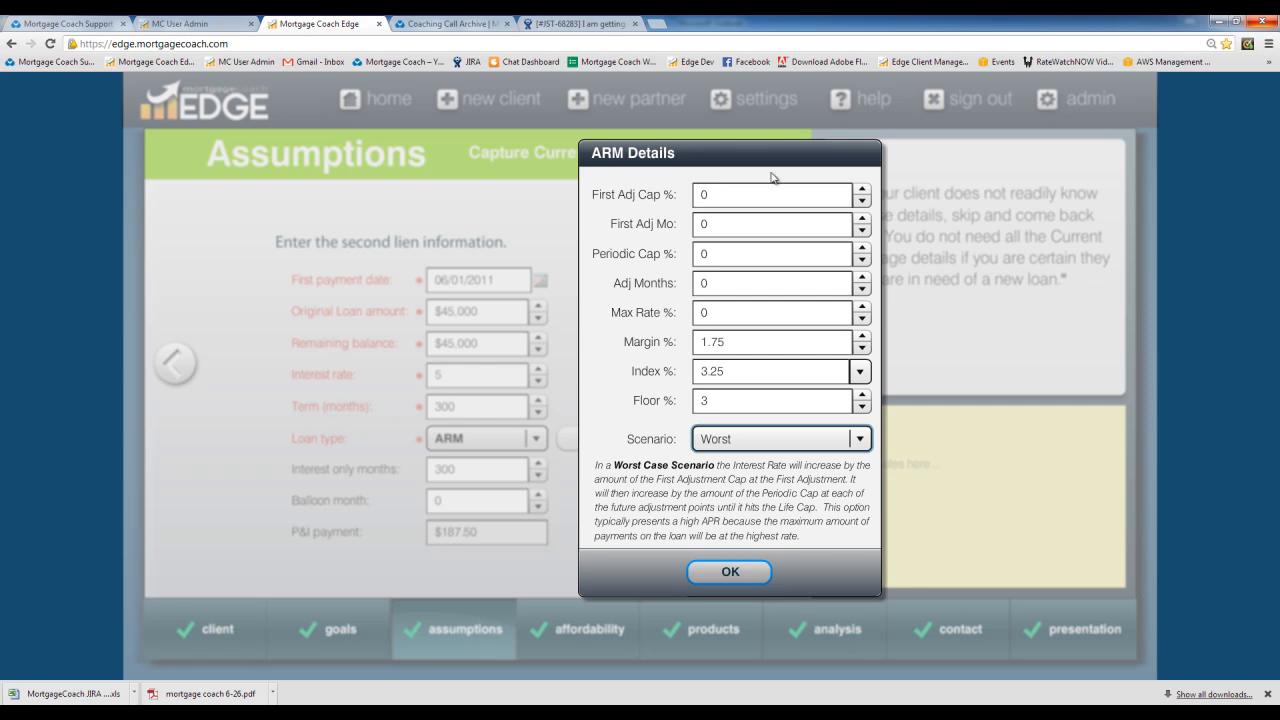
left_click(725, 193)
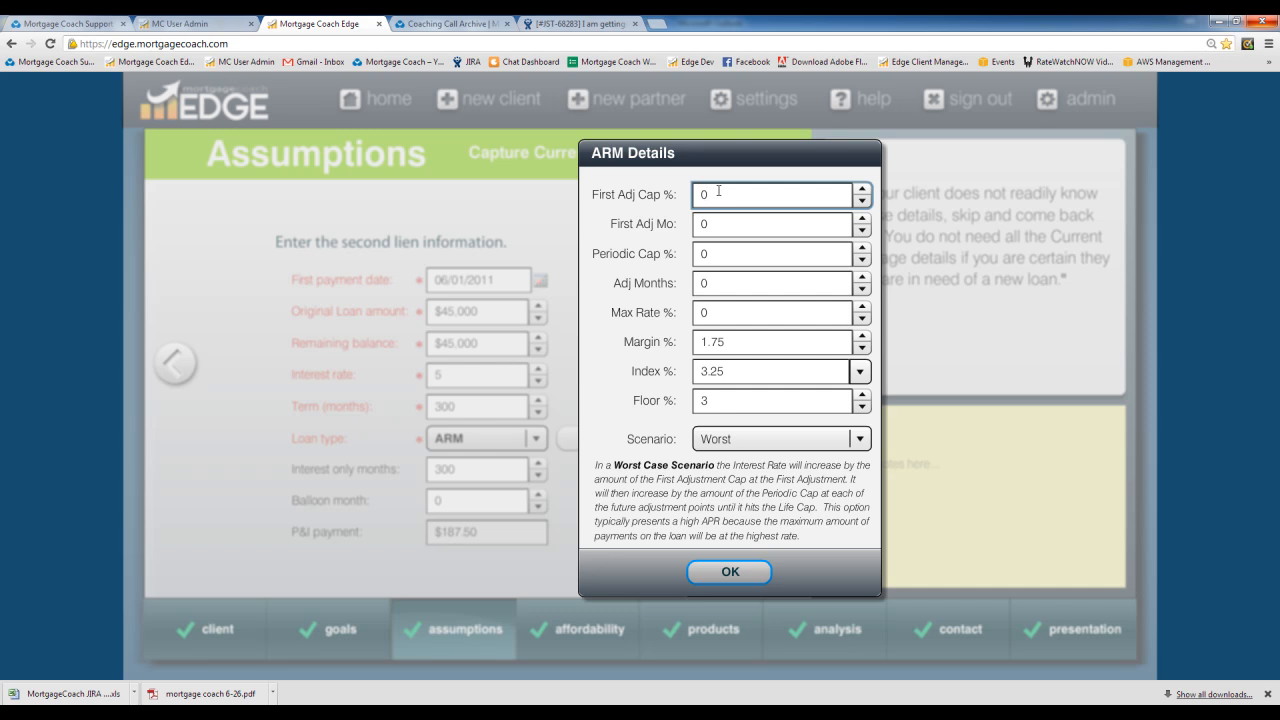
Step: Enter 0.125% first and periodic caps, a 10% max rate and 6 adjustment months
left_click_drag(716, 193, 674, 197)
type("0.125")
key("Tab")
key("Tab")
type("0.125")
key("Tab")
key("Tab")
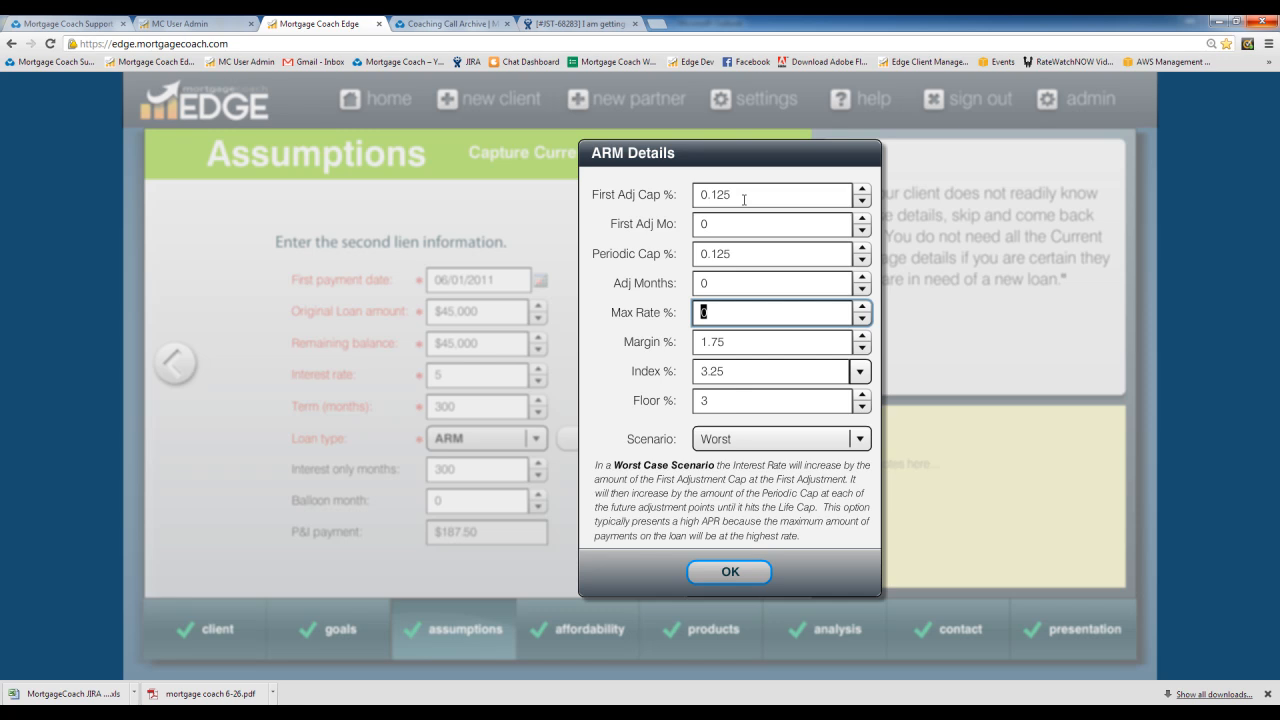
type("10")
key("Tab")
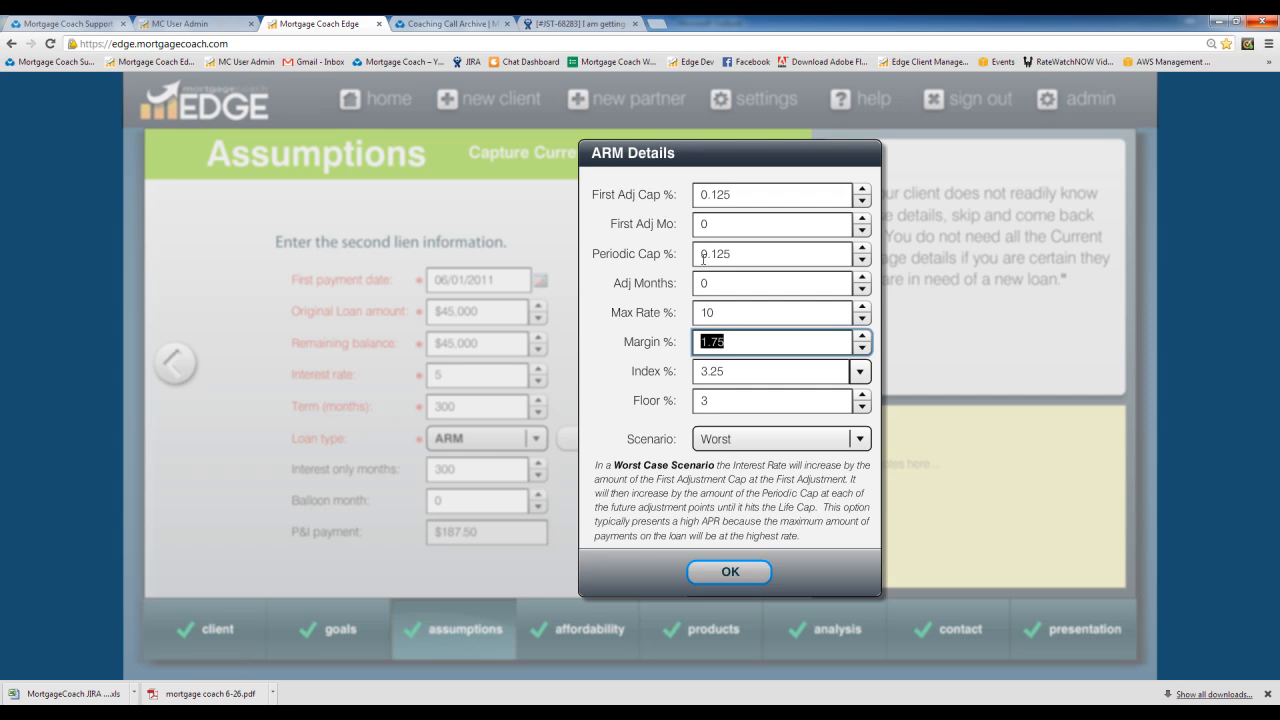
double_click(710, 281)
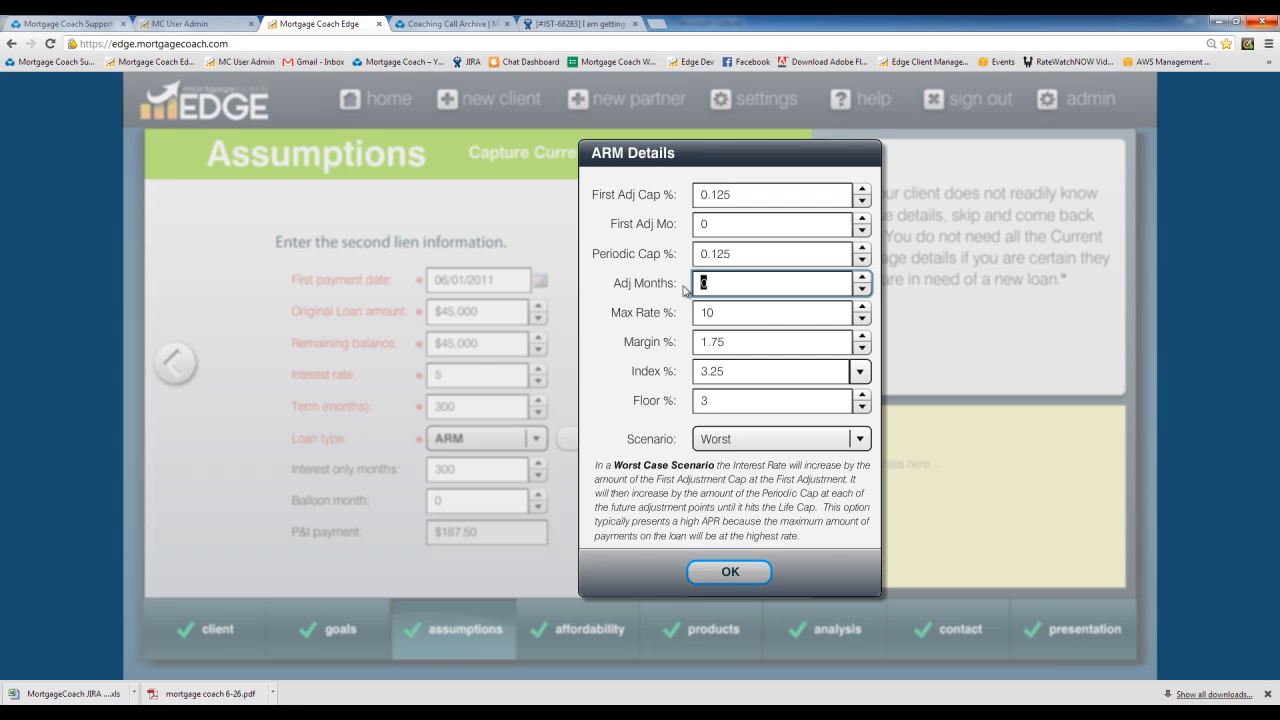
type("6")
key("Tab")
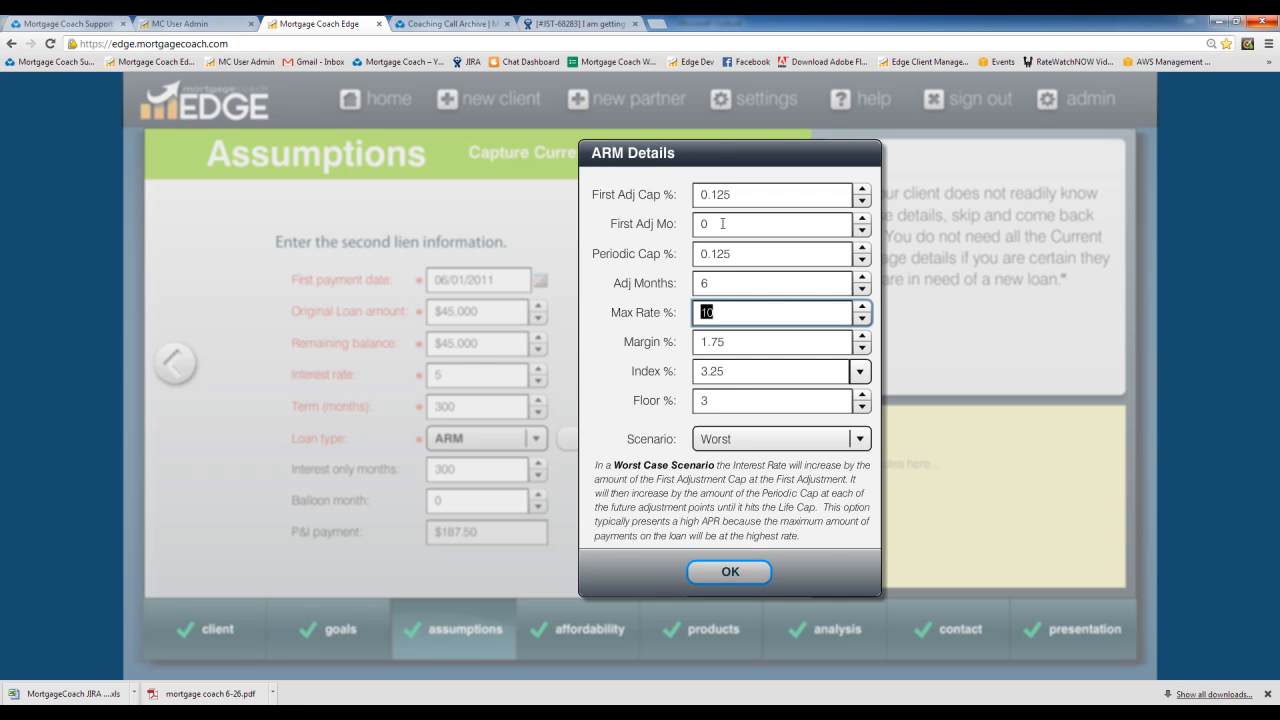
Step: Set the ARM's first adjustment month to 30
left_click(720, 221)
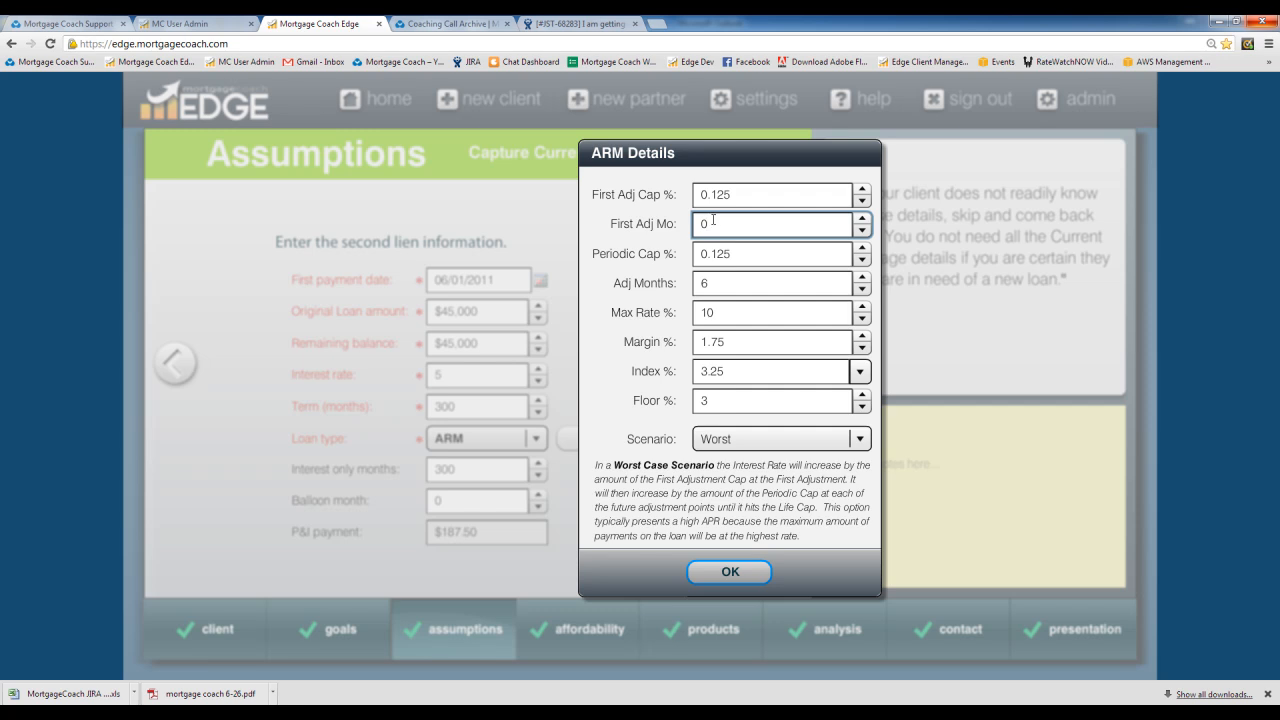
double_click(703, 223)
type("30")
key("Tab")
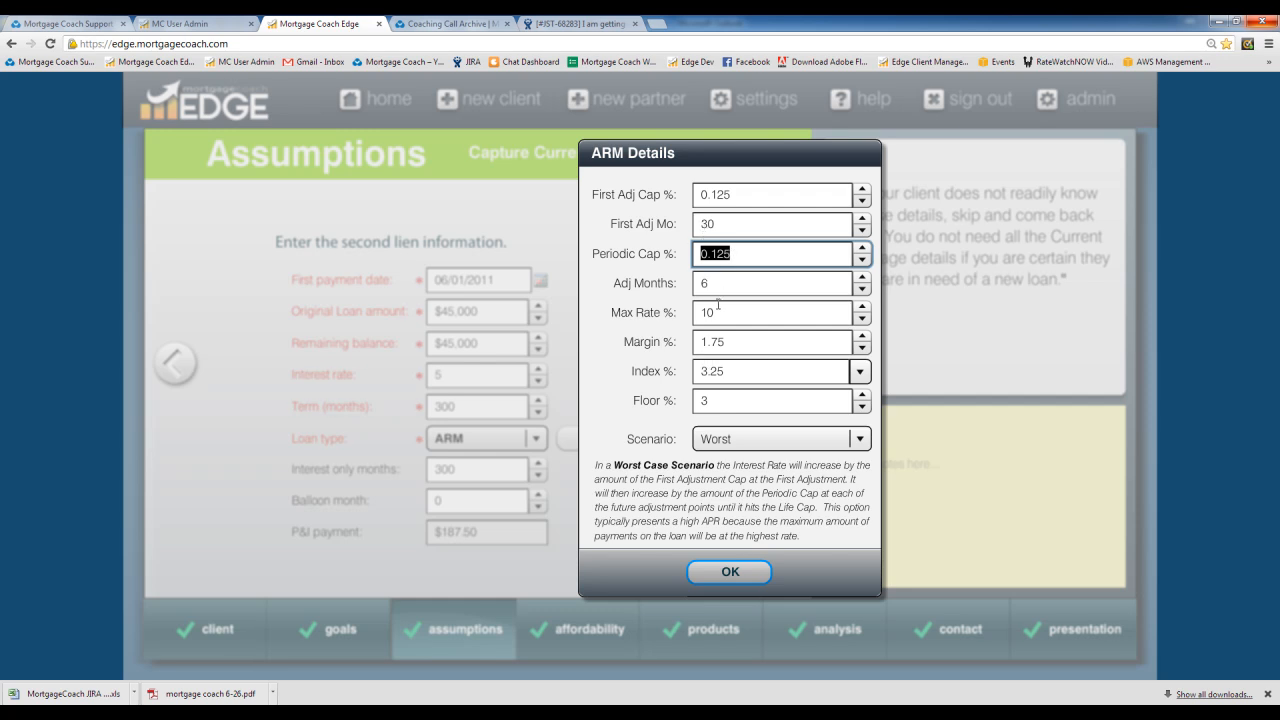
left_click(719, 312)
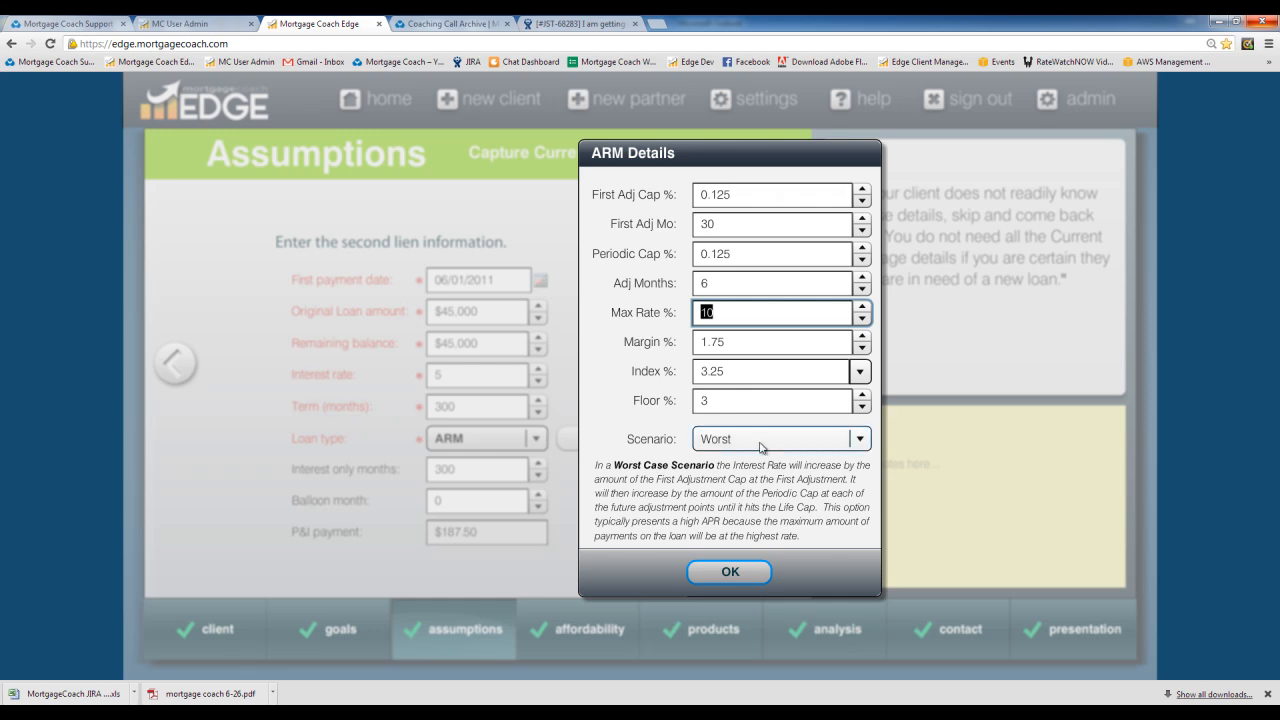
Step: Switch the ARM rate scenario to Best, then to Custom for month-by-month adjustments
left_click(845, 445)
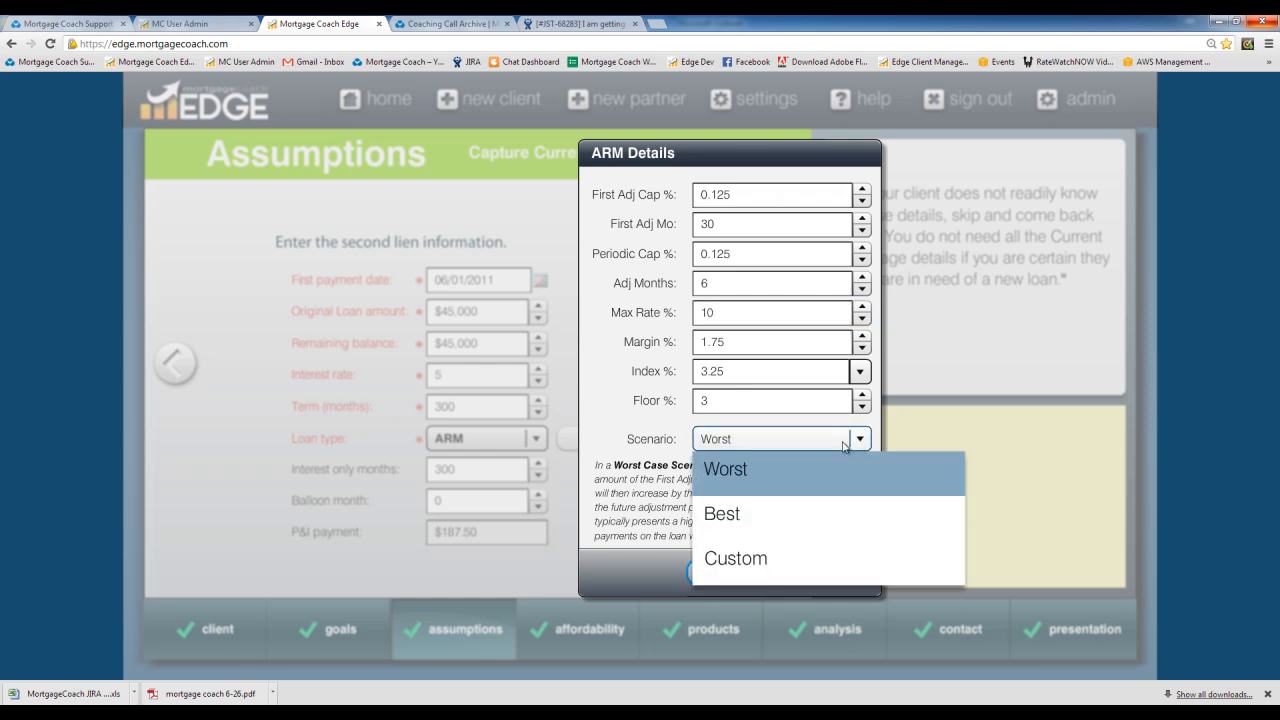
left_click(740, 516)
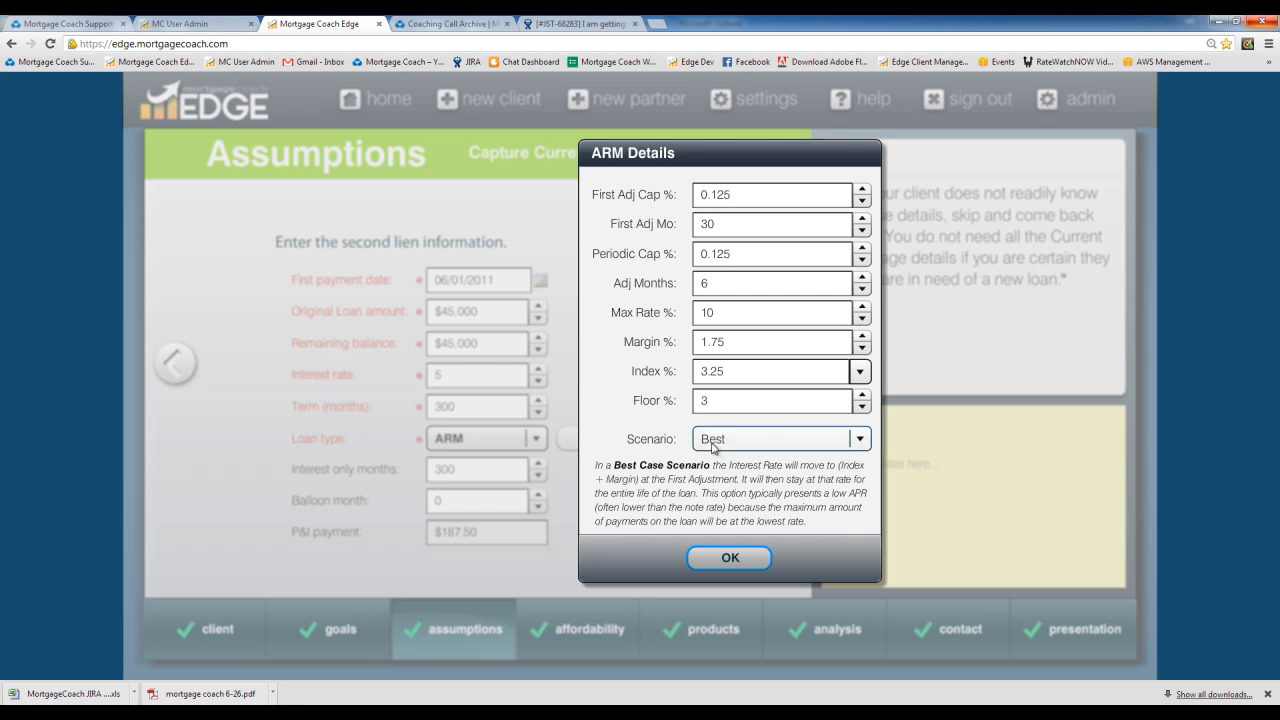
left_click(858, 442)
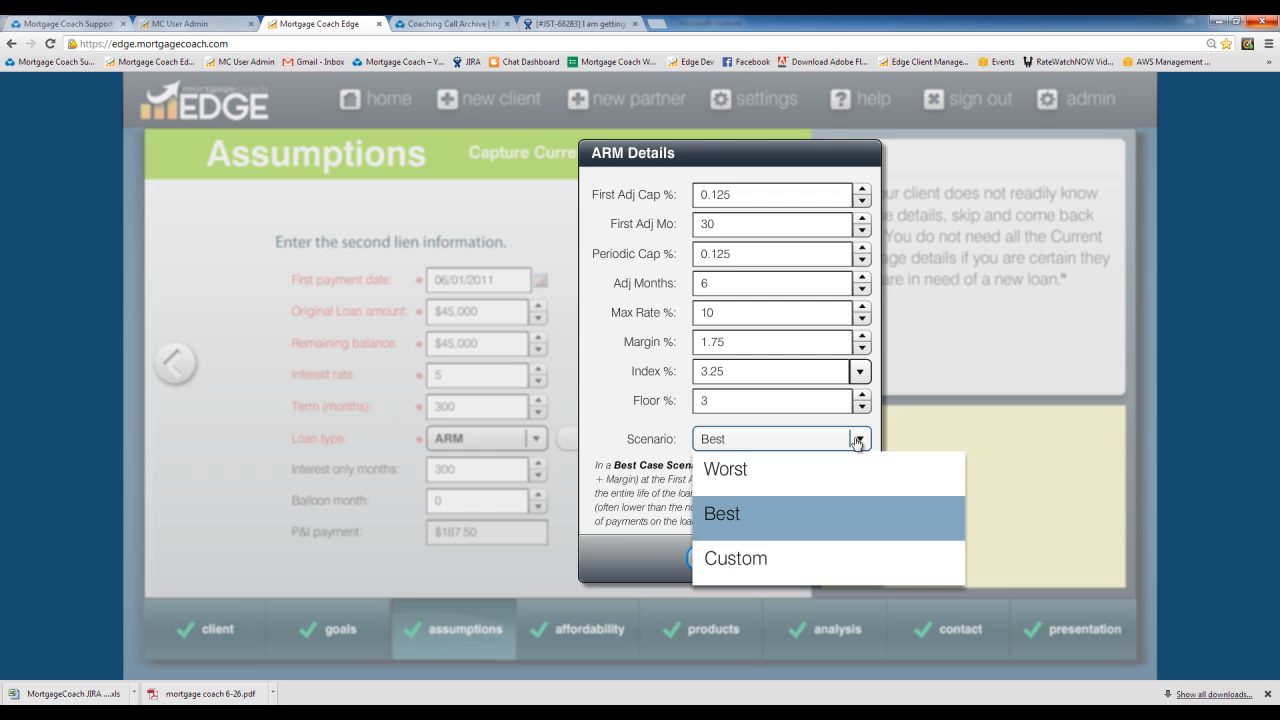
left_click(770, 558)
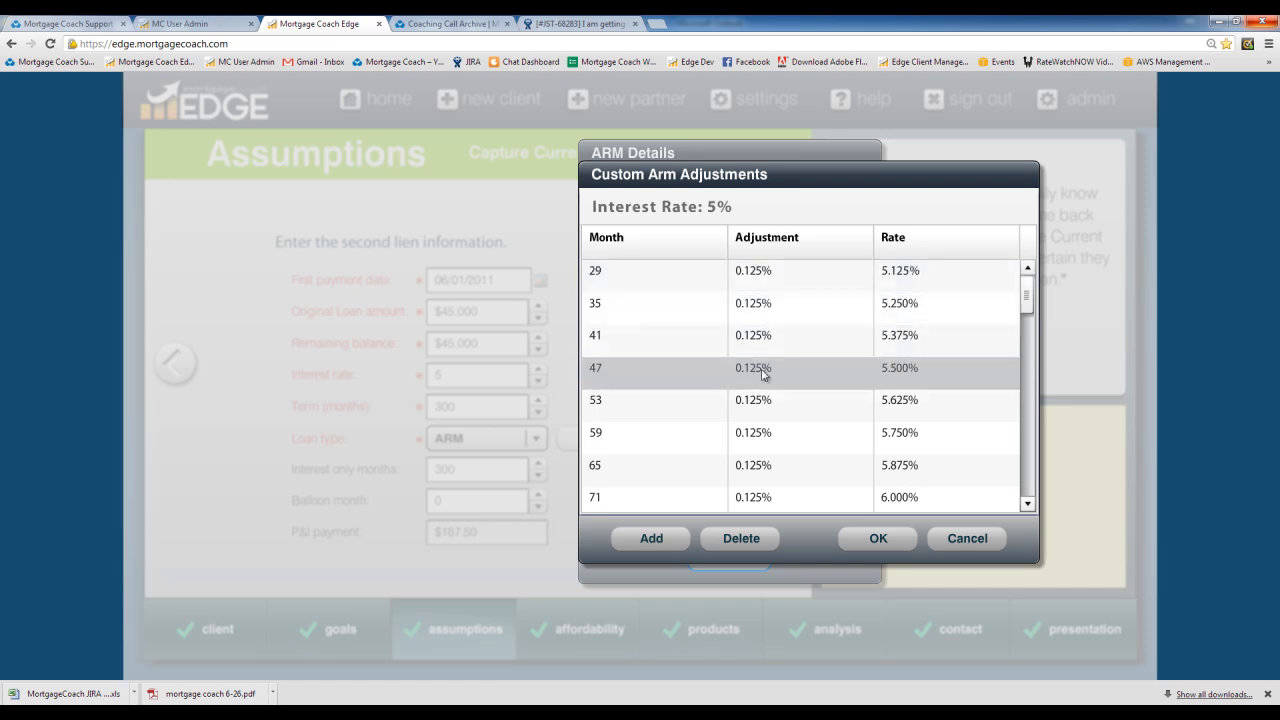
left_click_drag(1027, 297, 1035, 487)
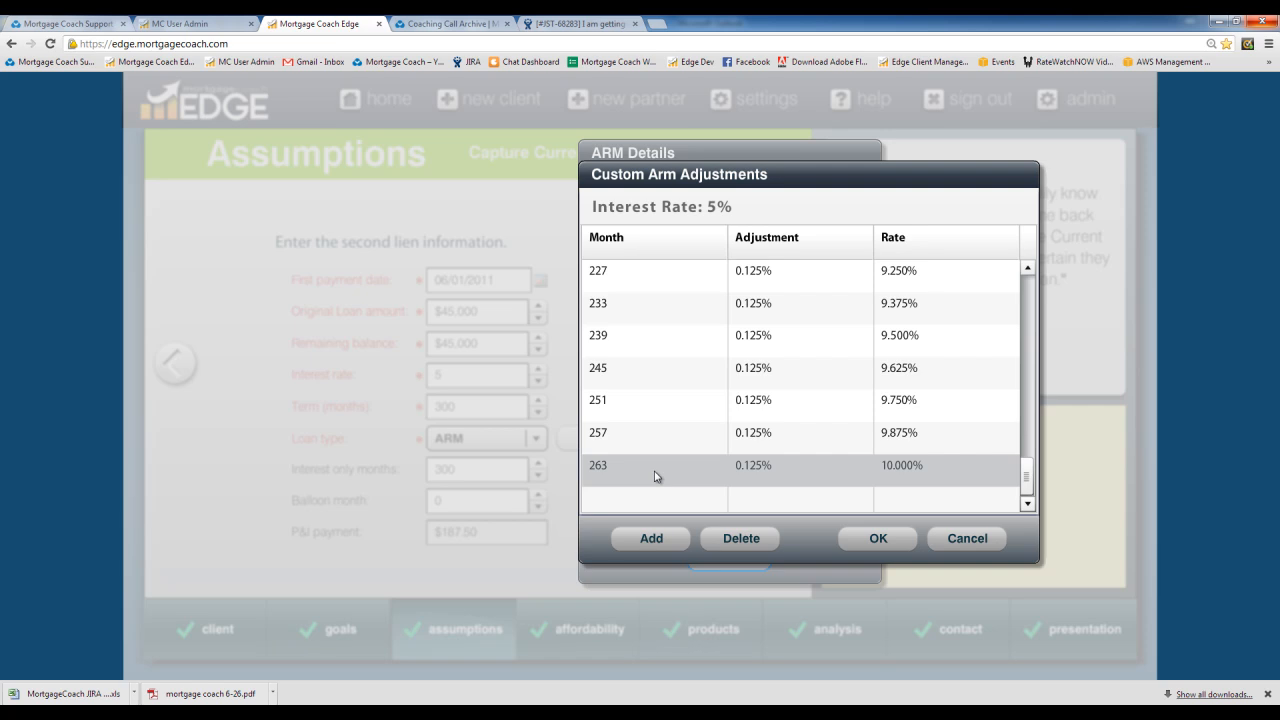
left_click_drag(1026, 476, 1050, 279)
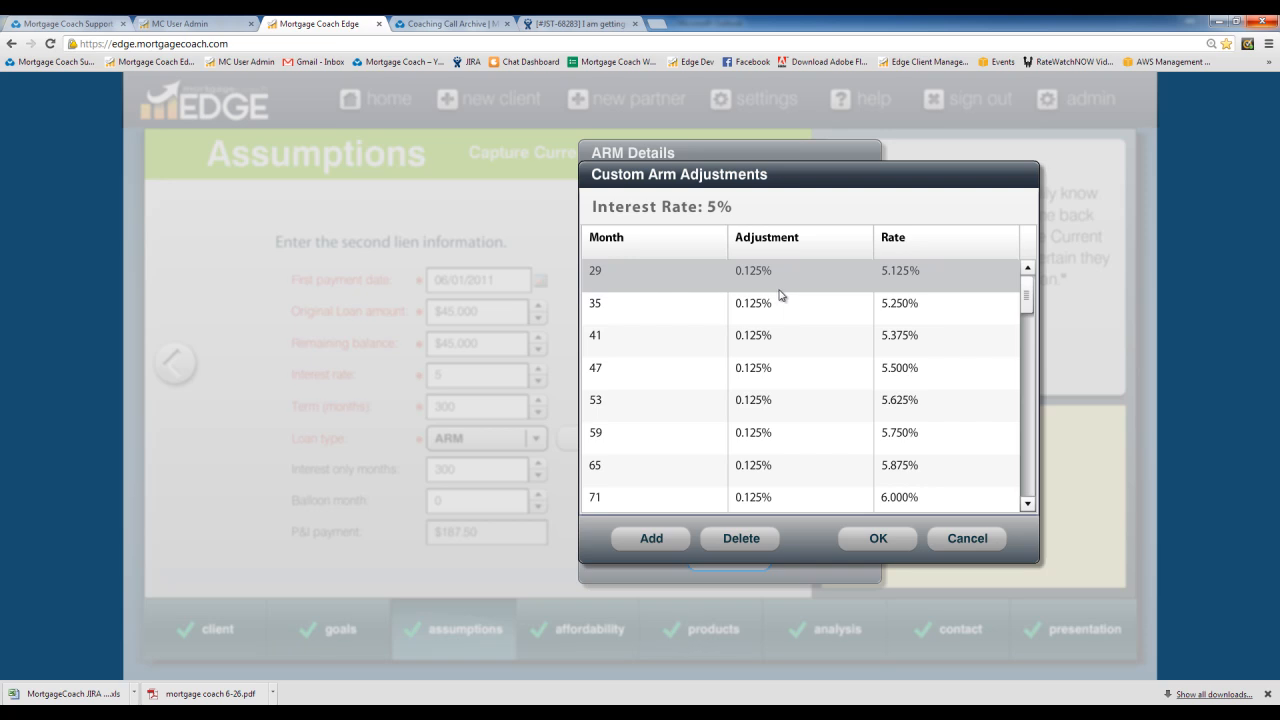
Step: Enter -0.25% adjustments at months 35 and 65 of the custom ARM schedule
left_click(750, 308)
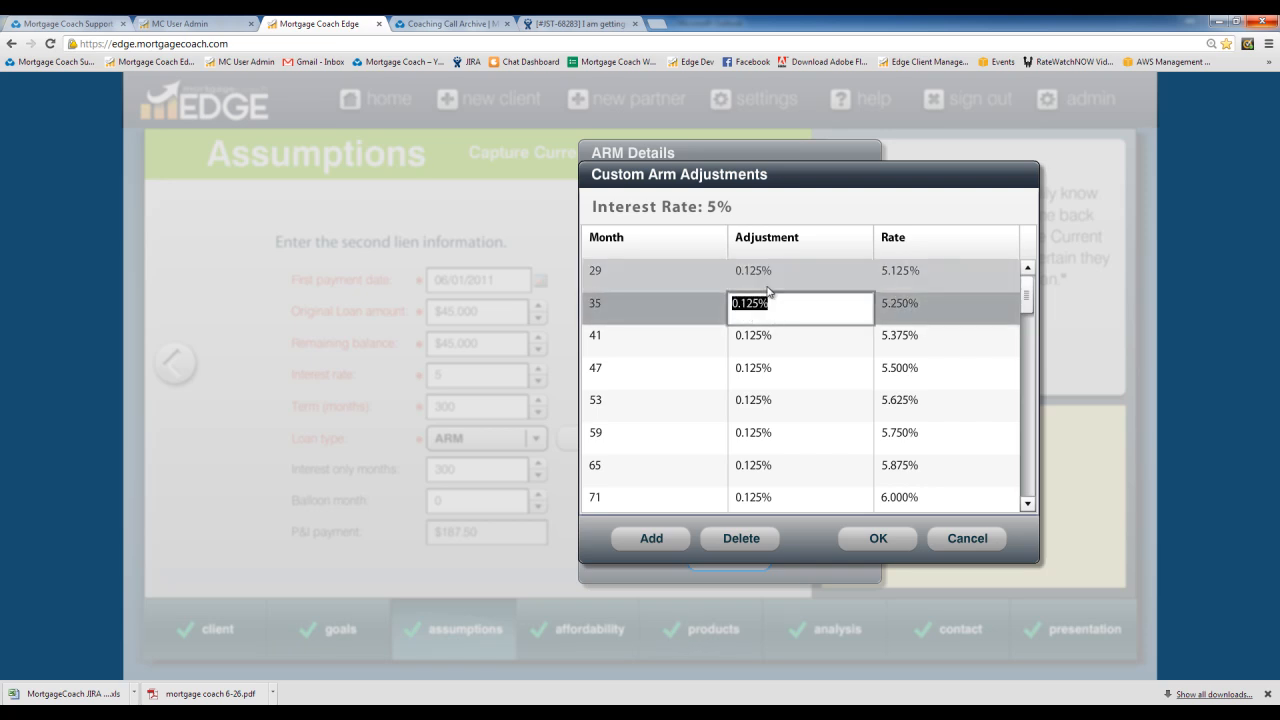
type("-.25")
key("Tab")
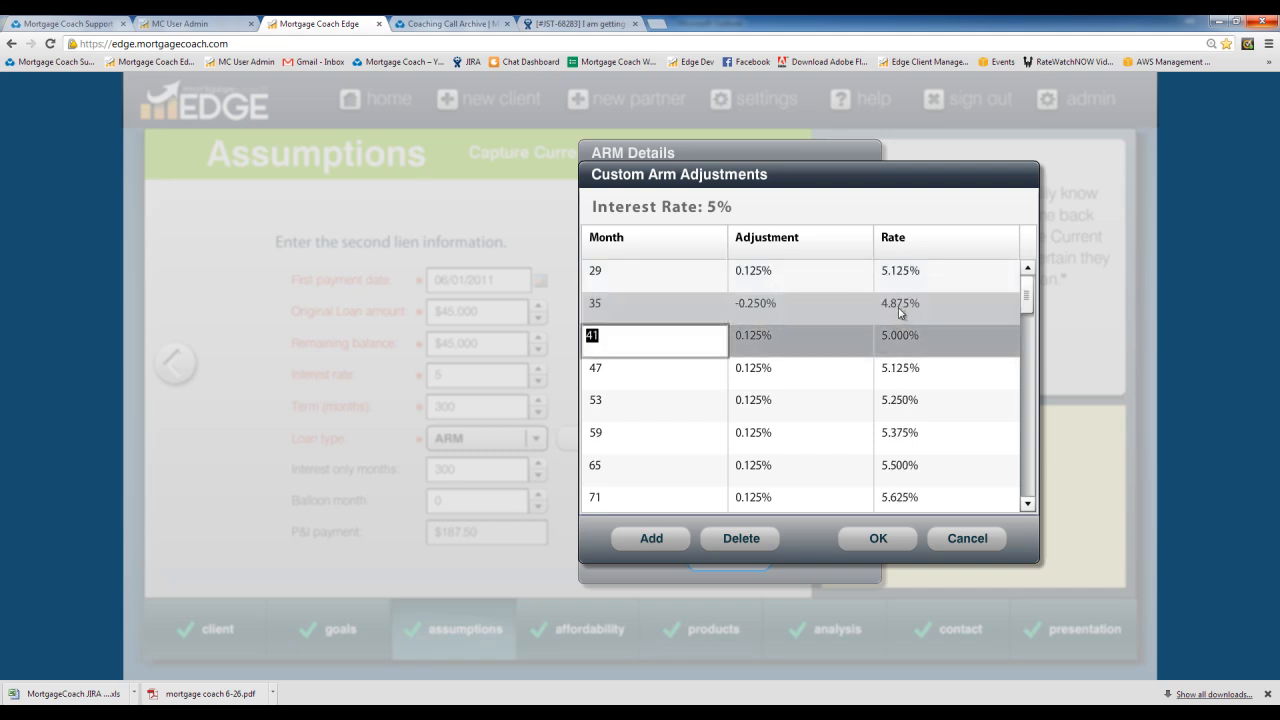
left_click(766, 465)
key("BackSpace")
type("-.25")
key("Tab")
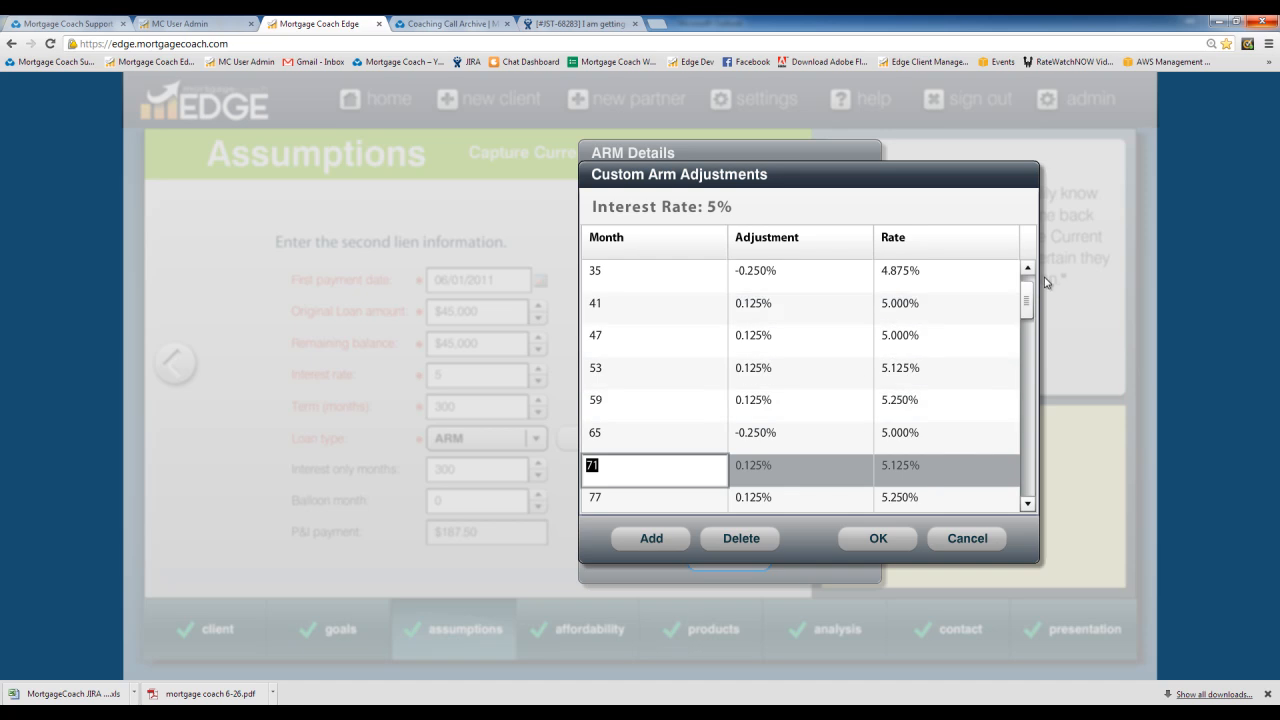